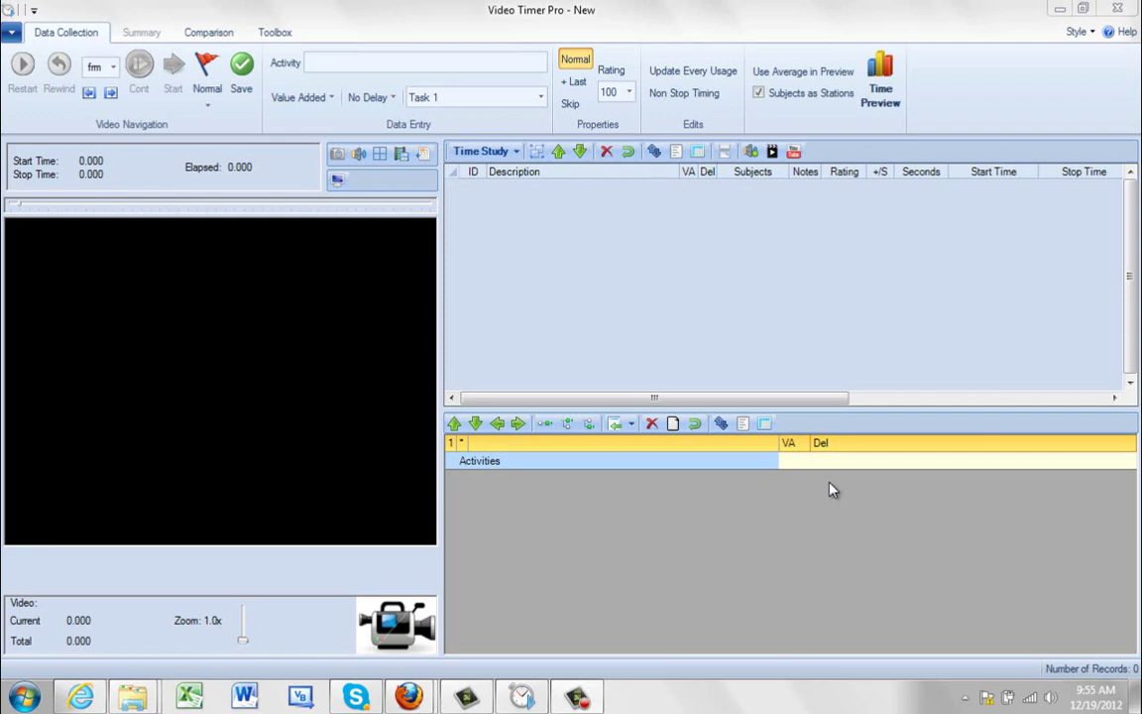
- Load Teardown1.mpg from the Recent Videos list into the player
left_click(13, 35)
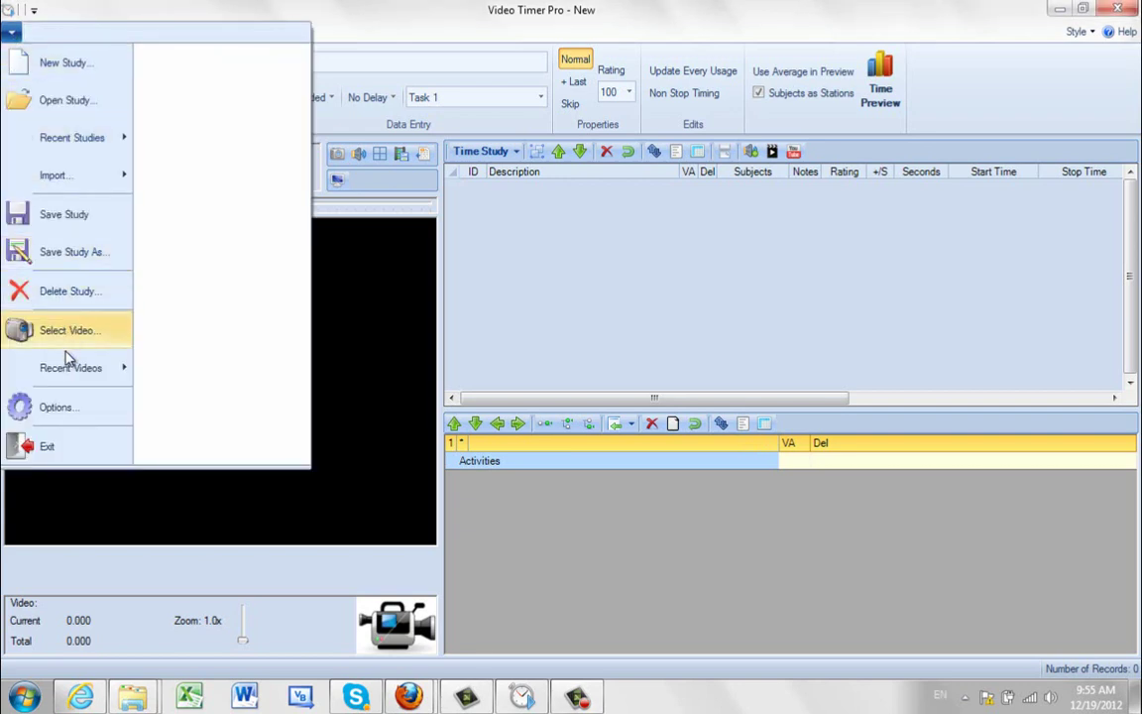
mouse_move(78, 373)
left_click(152, 69)
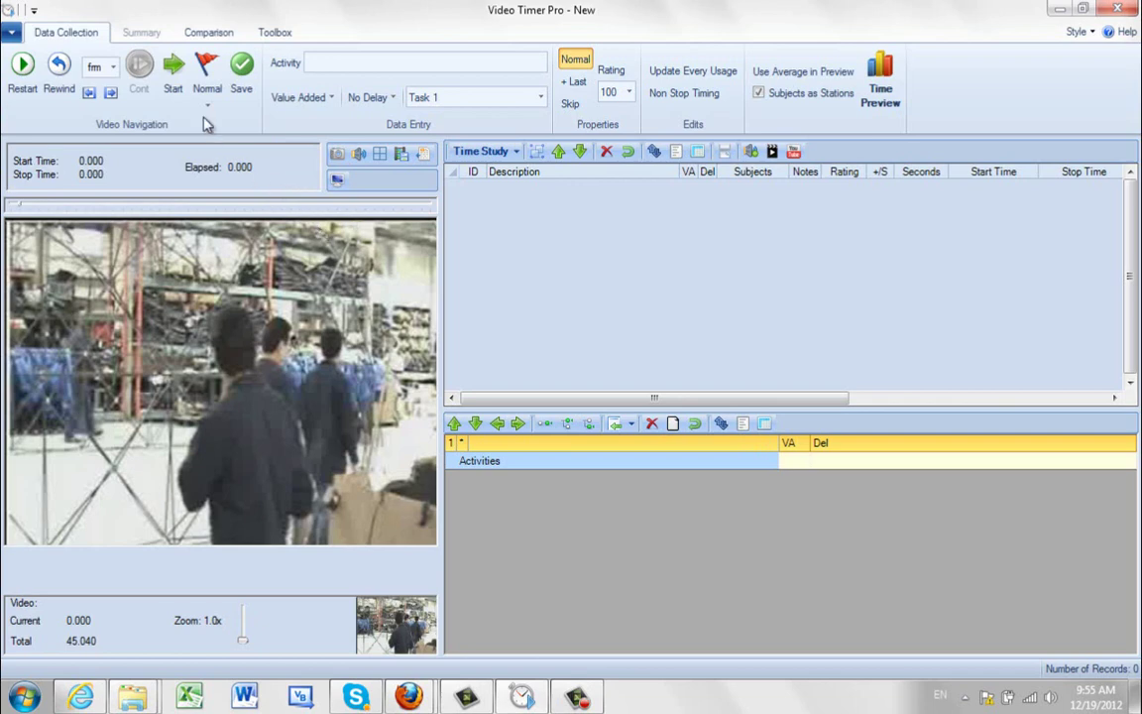
left_click(173, 68)
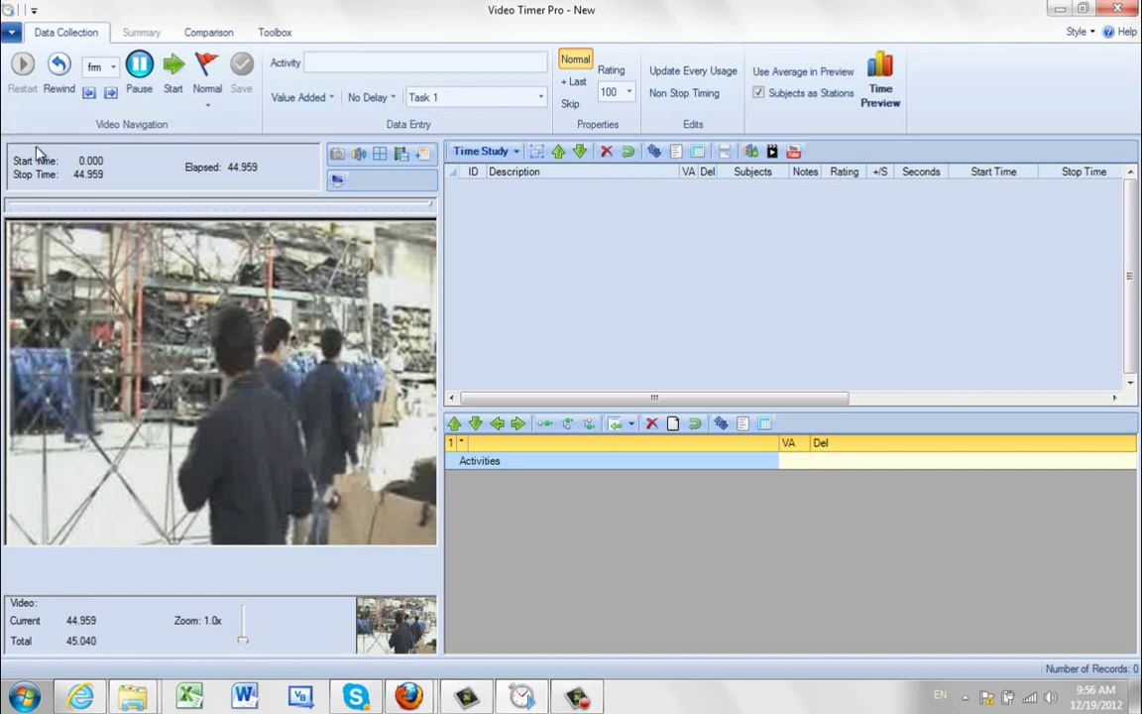
left_click(57, 76)
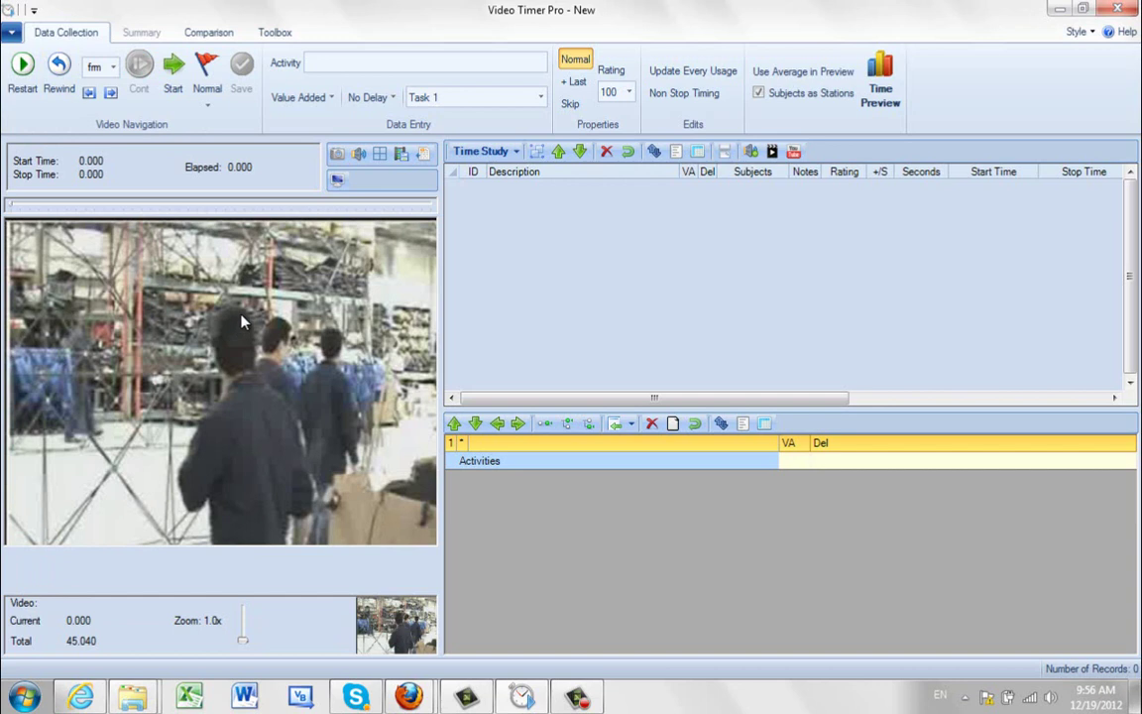
- Rename subject Task 1 to Operator 1 and give it a yellow colour
left_click(542, 97)
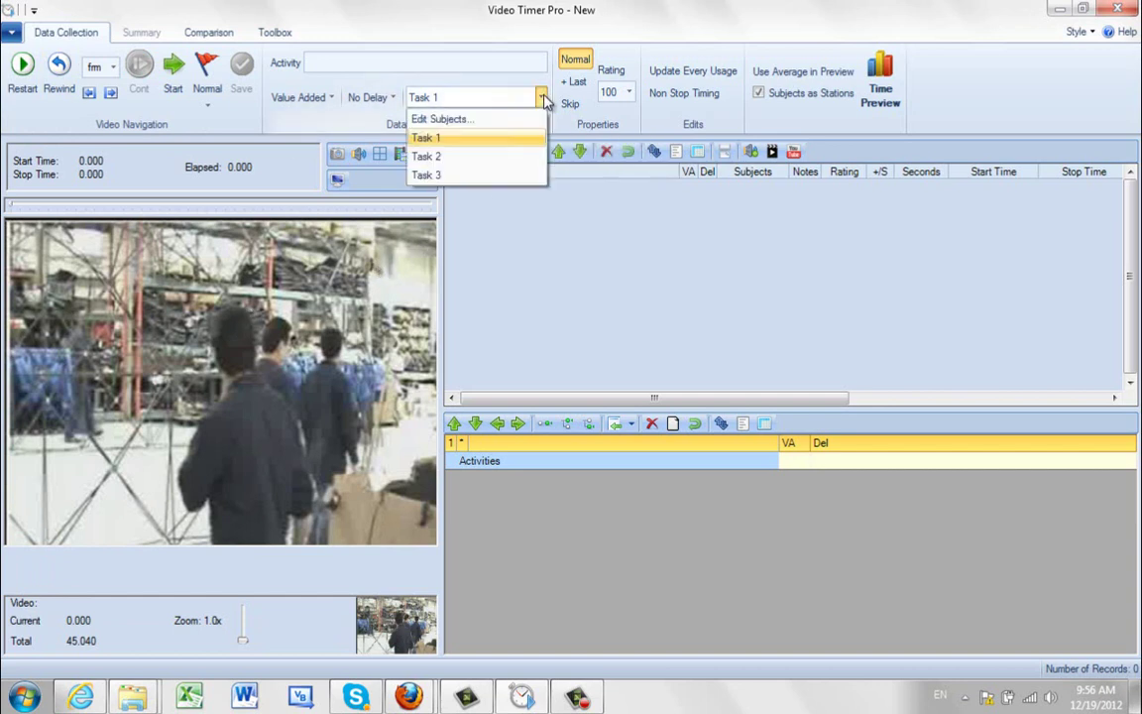
left_click(459, 119)
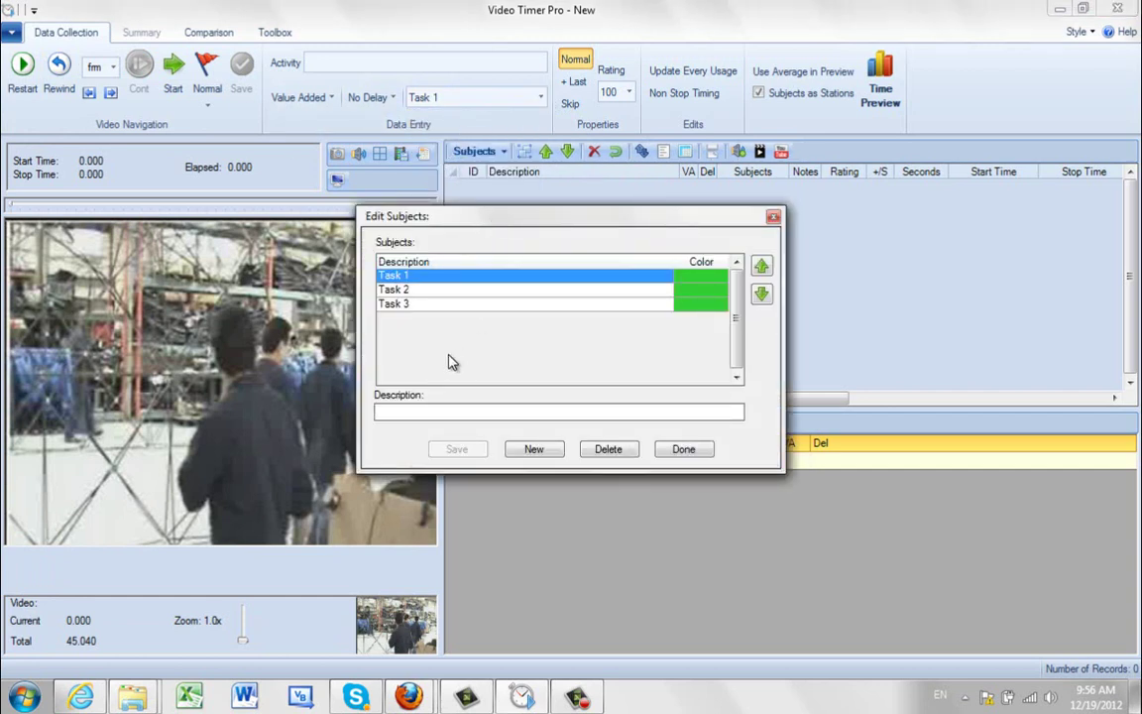
left_click(421, 281)
left_click_drag(405, 411, 377, 412)
type("Oper")
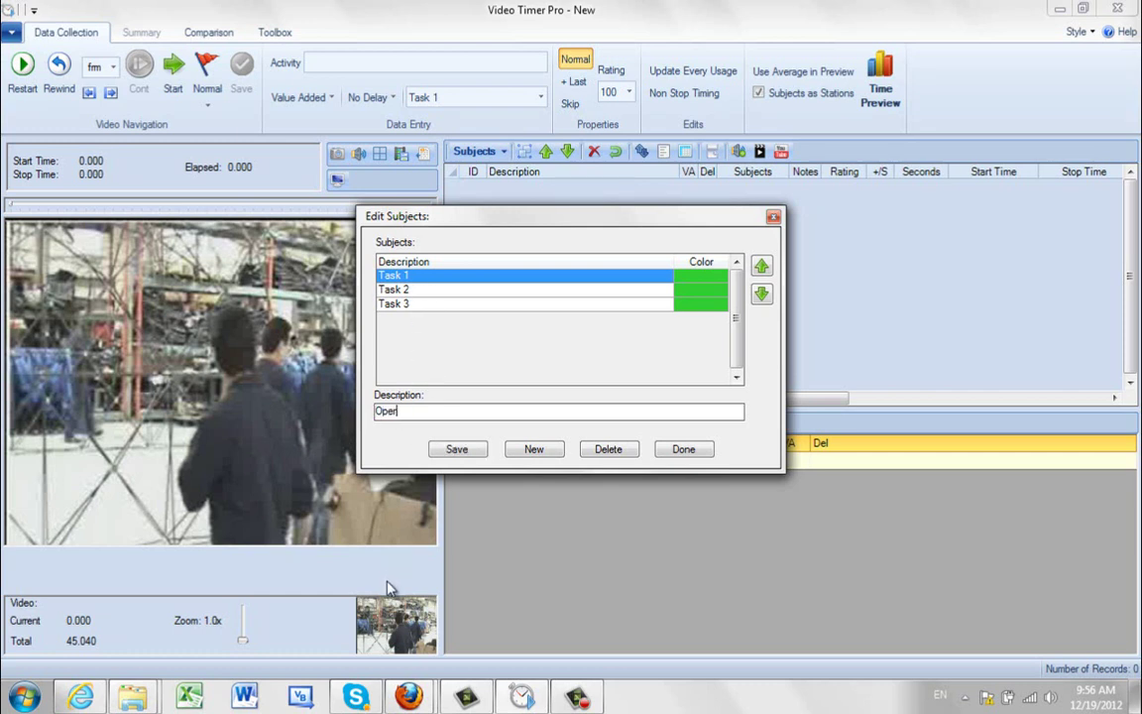
type("ator 1")
left_click(459, 449)
left_click(511, 201)
left_click(505, 403)
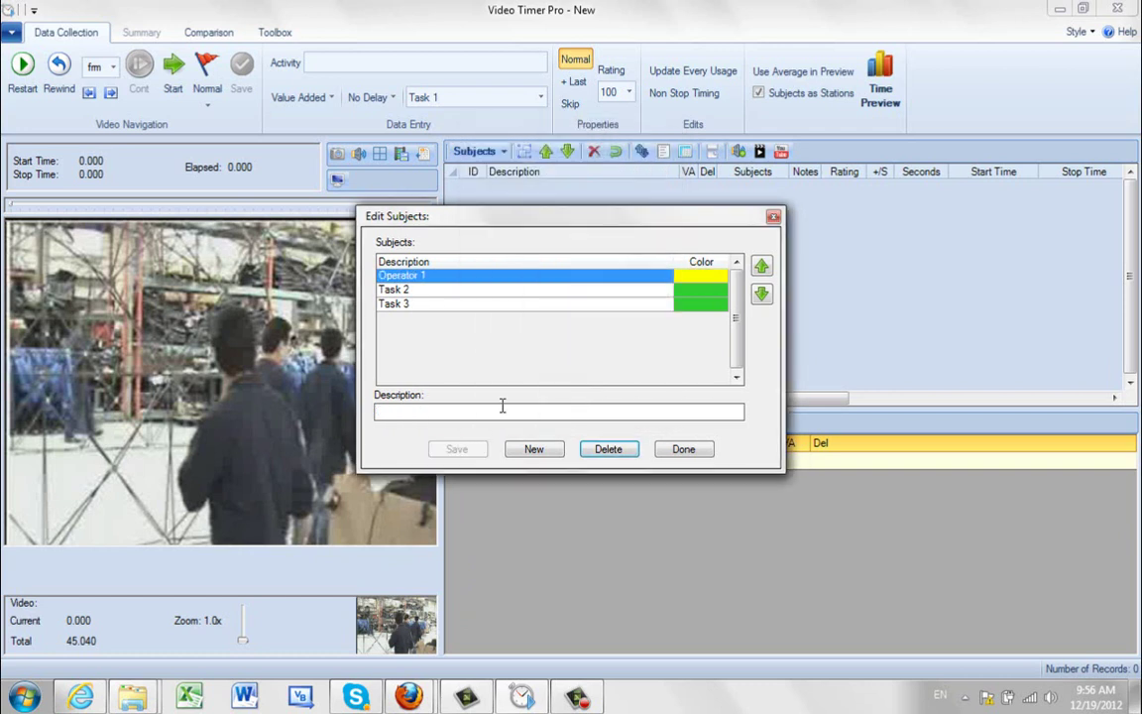
- Rename Task 2 to Operator 2 with a green colour, then select Task 3
left_click(421, 290)
left_click_drag(421, 411, 360, 368)
type("Operator 2")
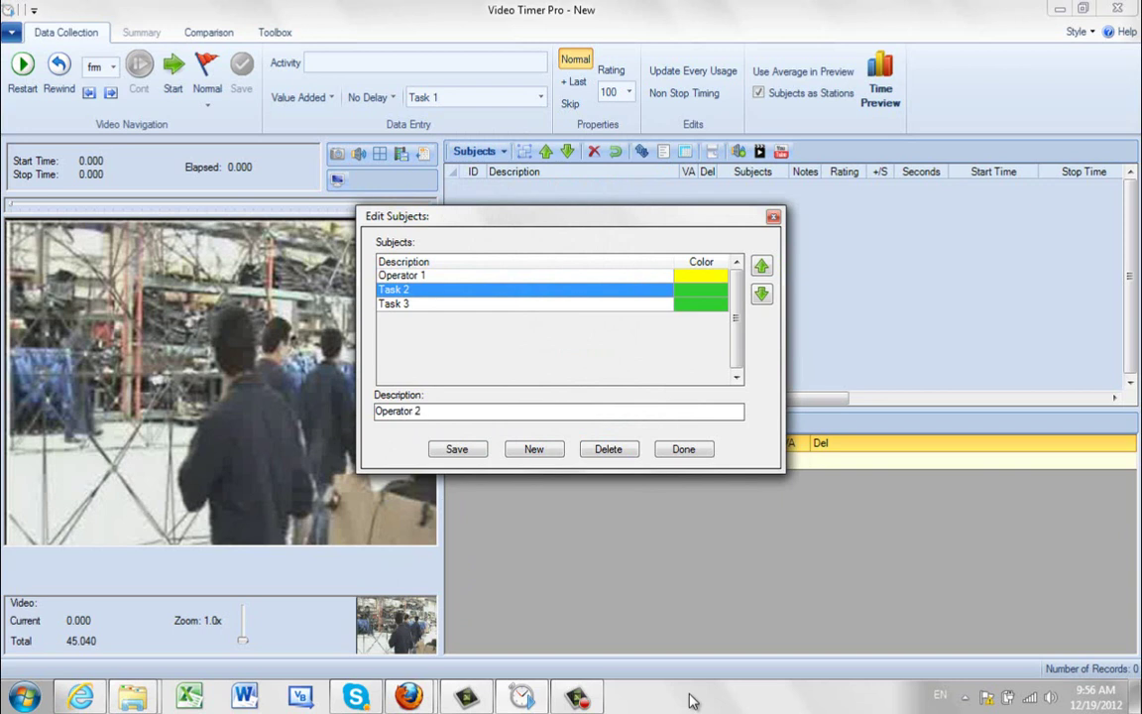
left_click(451, 450)
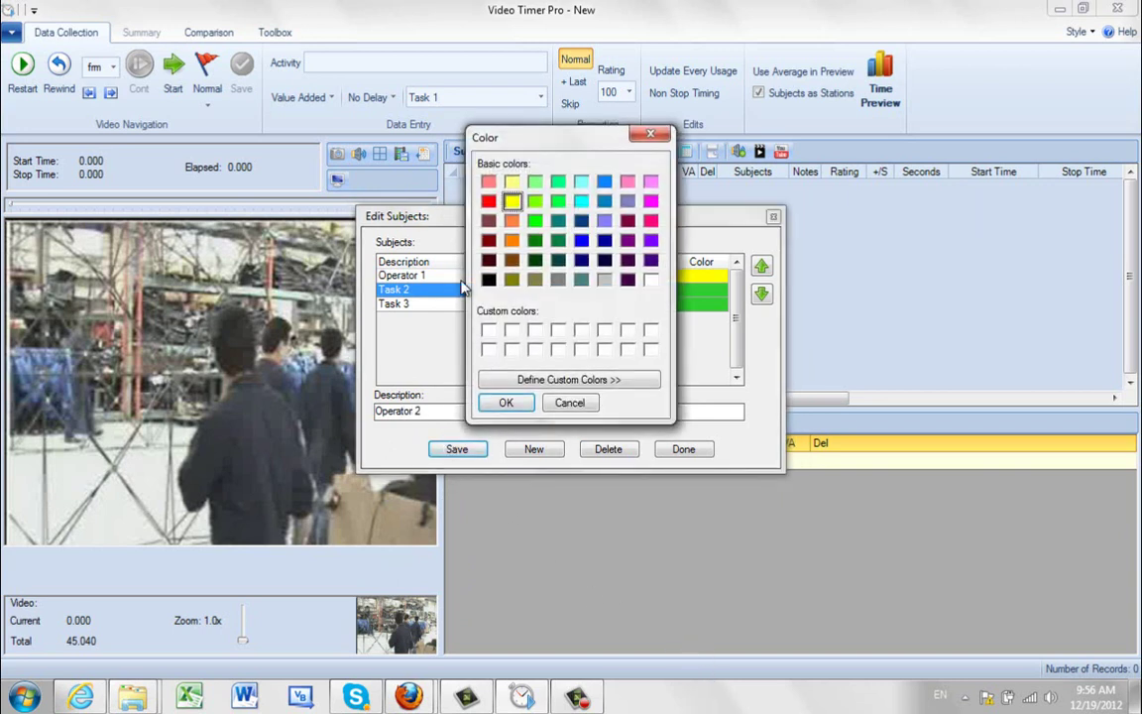
left_click(535, 201)
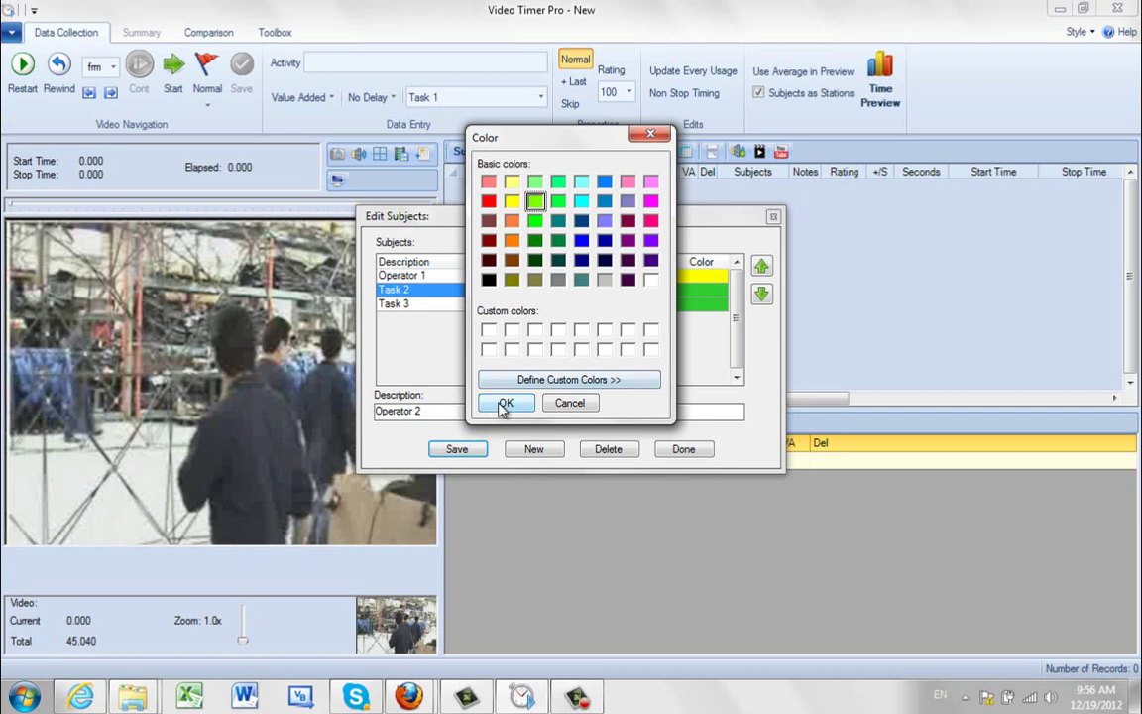
left_click(502, 402)
left_click(407, 307)
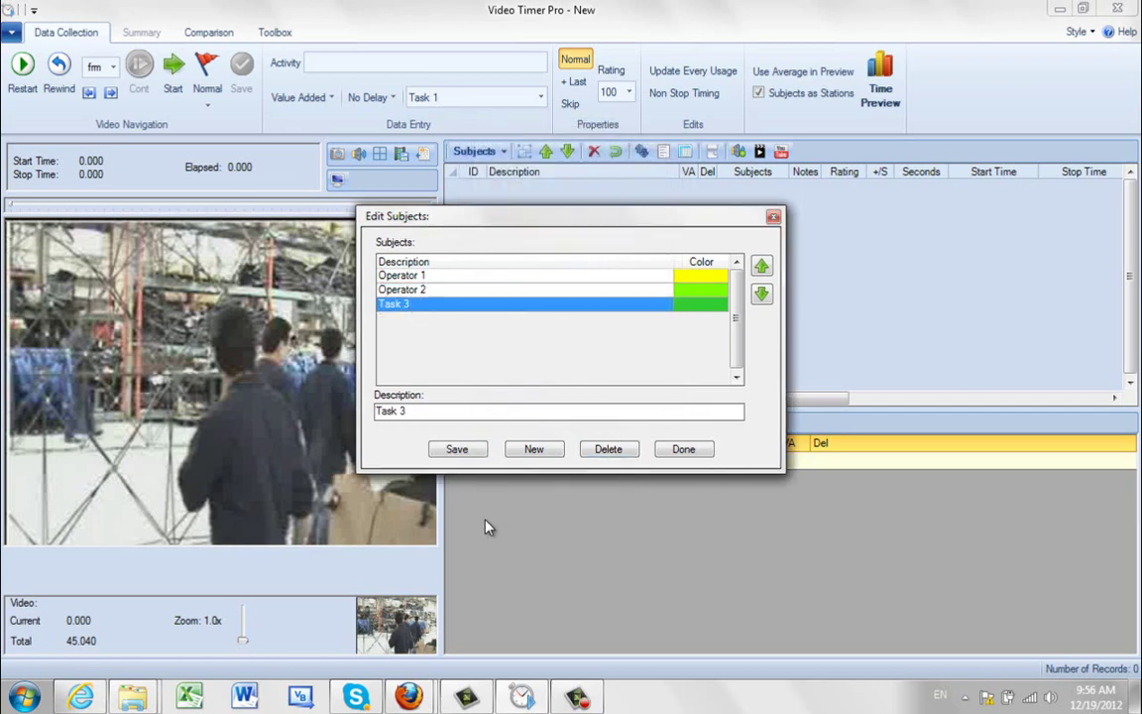
- Rename Task 3 to Operator 3 and colour it cyan
left_click_drag(374, 414, 416, 592)
type("Operator 3")
left_click(470, 457)
left_click(581, 202)
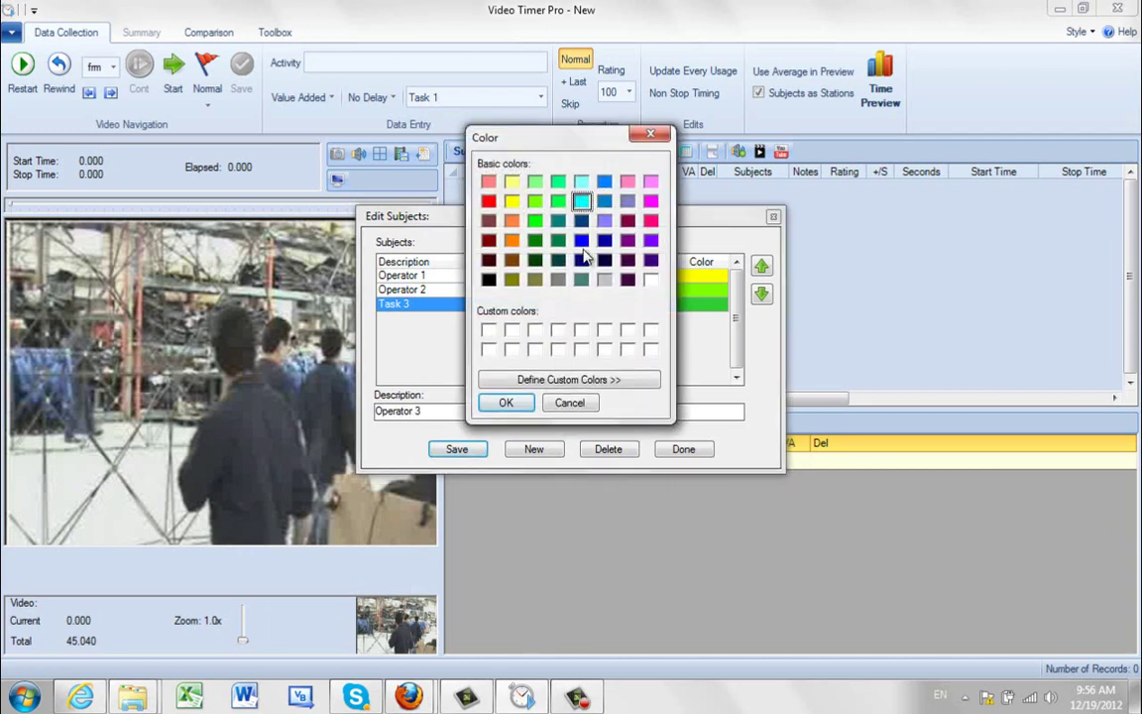
left_click(508, 404)
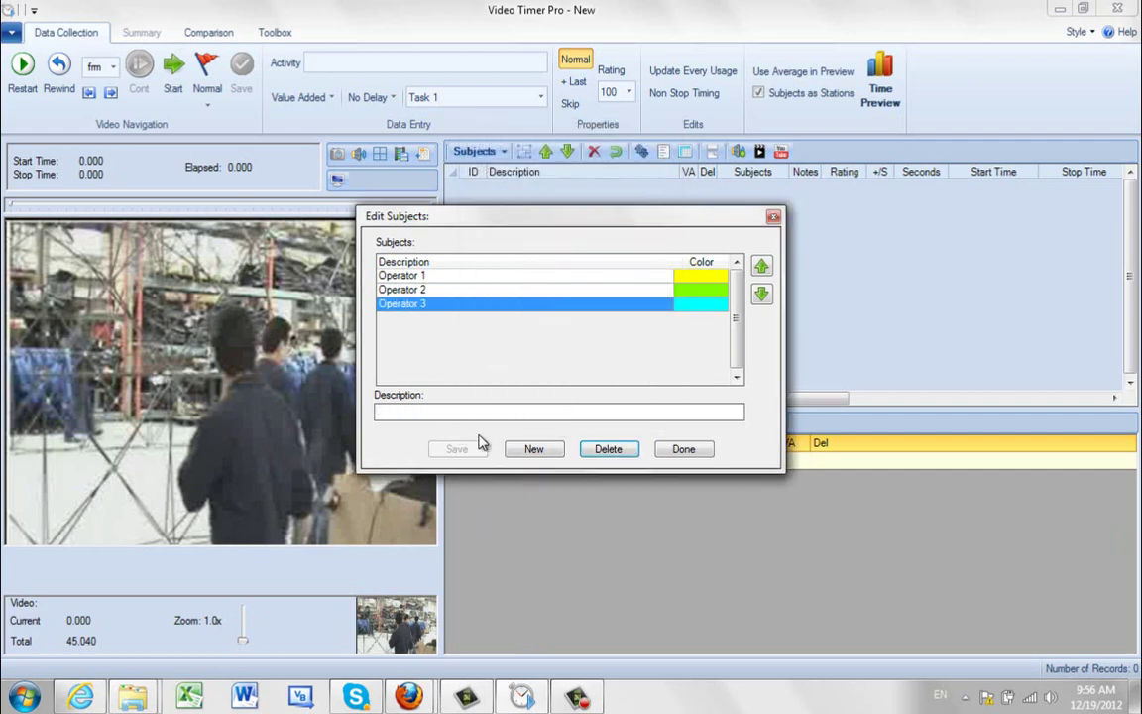
- Add a new subject Operator 4 coloured pink
left_click(534, 449)
type("Operator 4")
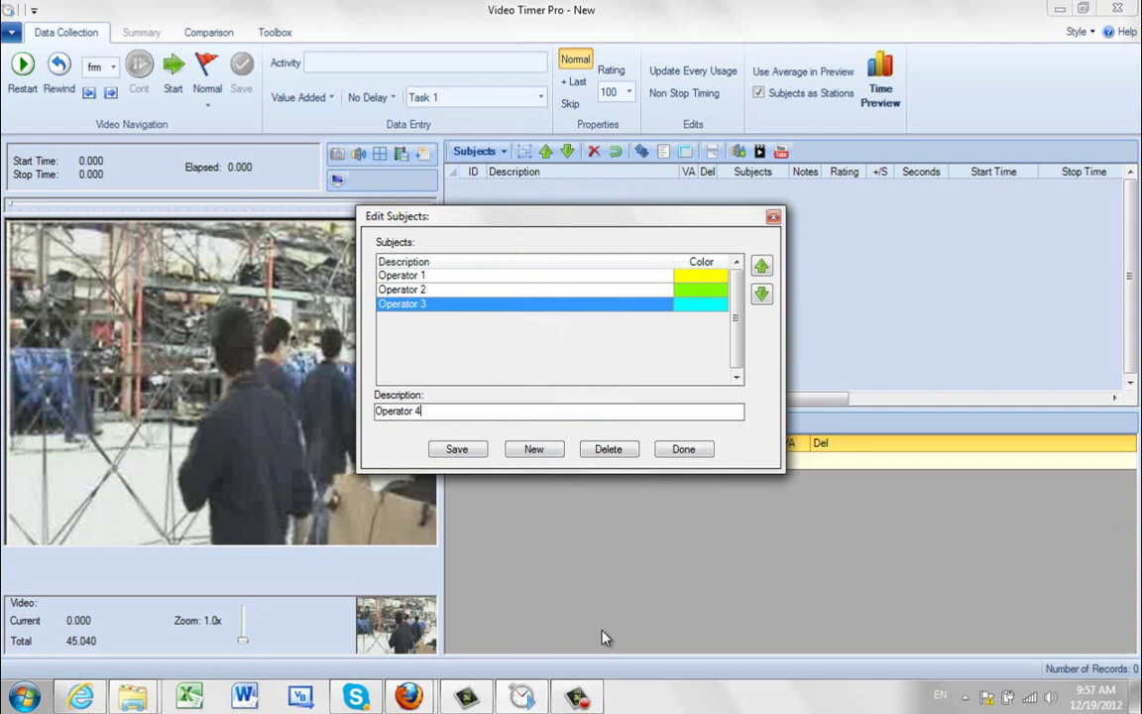
left_click(456, 449)
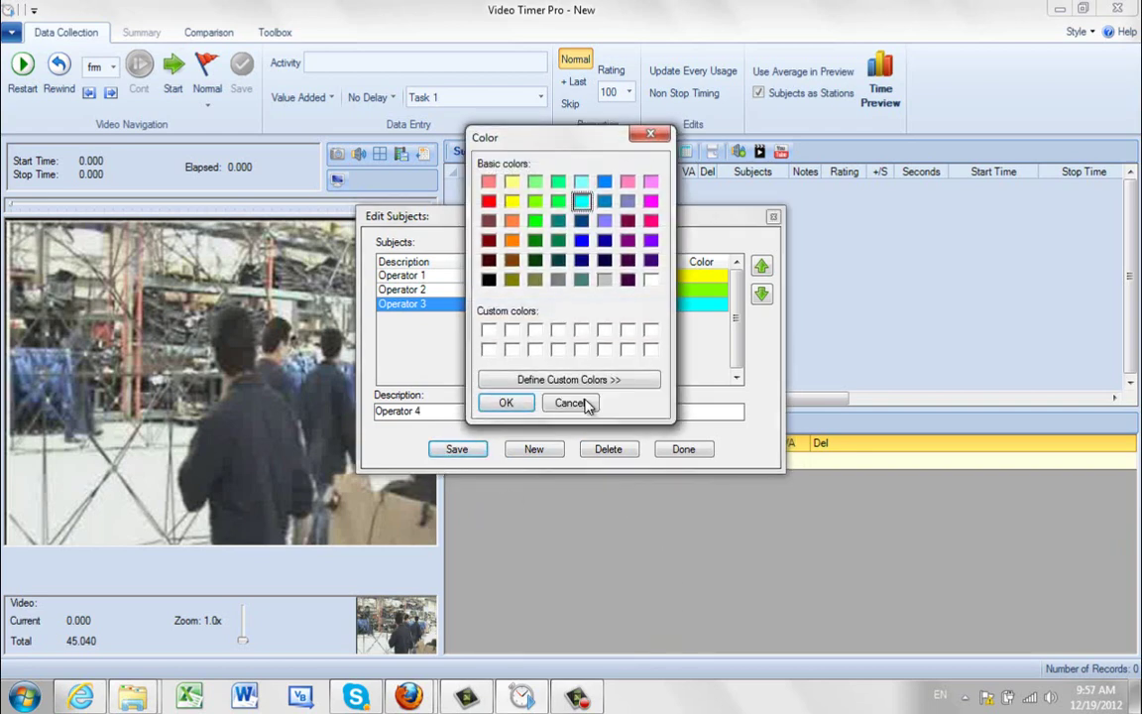
left_click(650, 182)
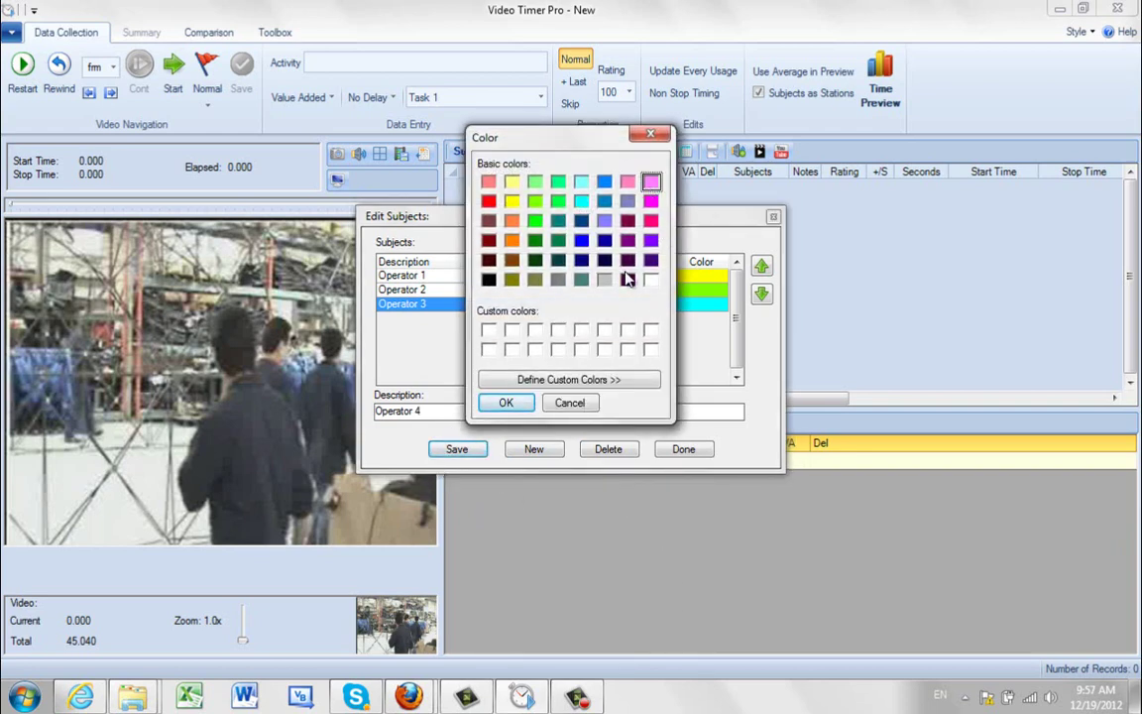
left_click(506, 402)
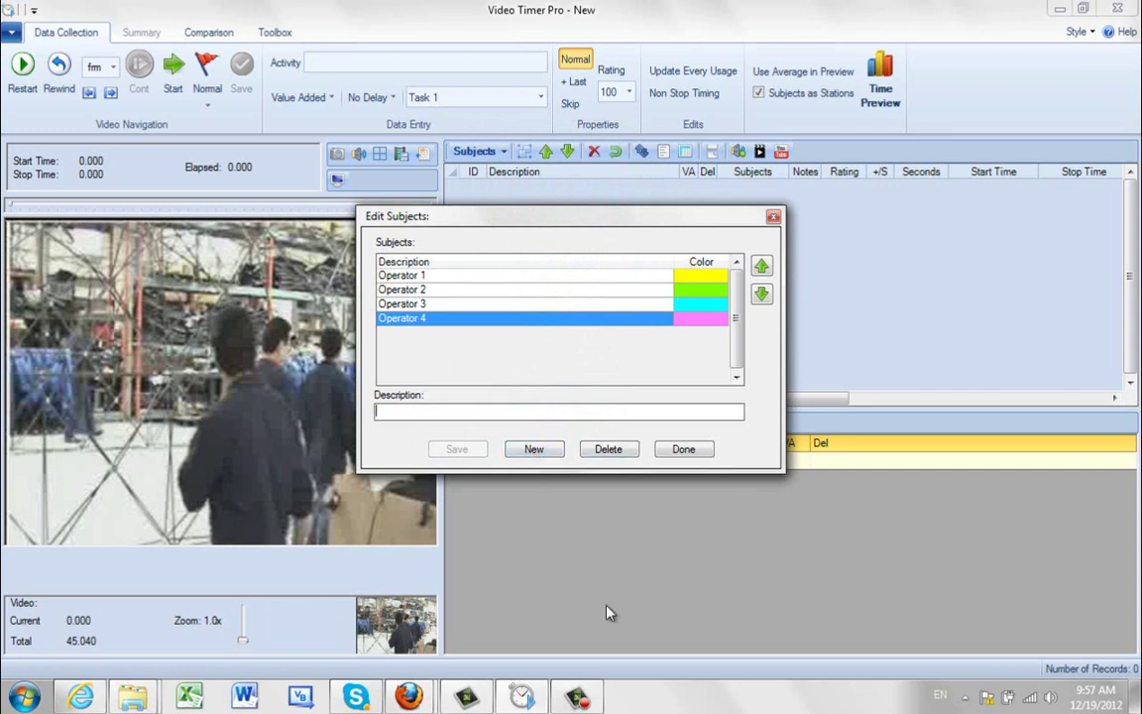
- Add a Stockman subject in blue and close the subject editor
type("Stockman")
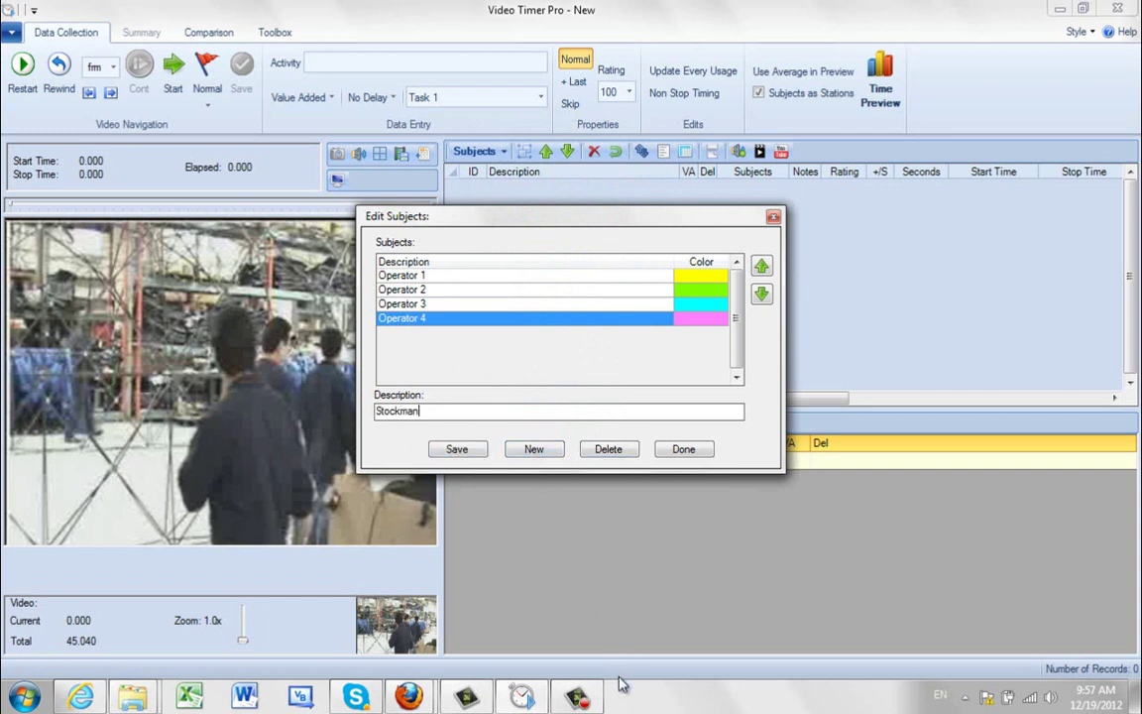
left_click(458, 450)
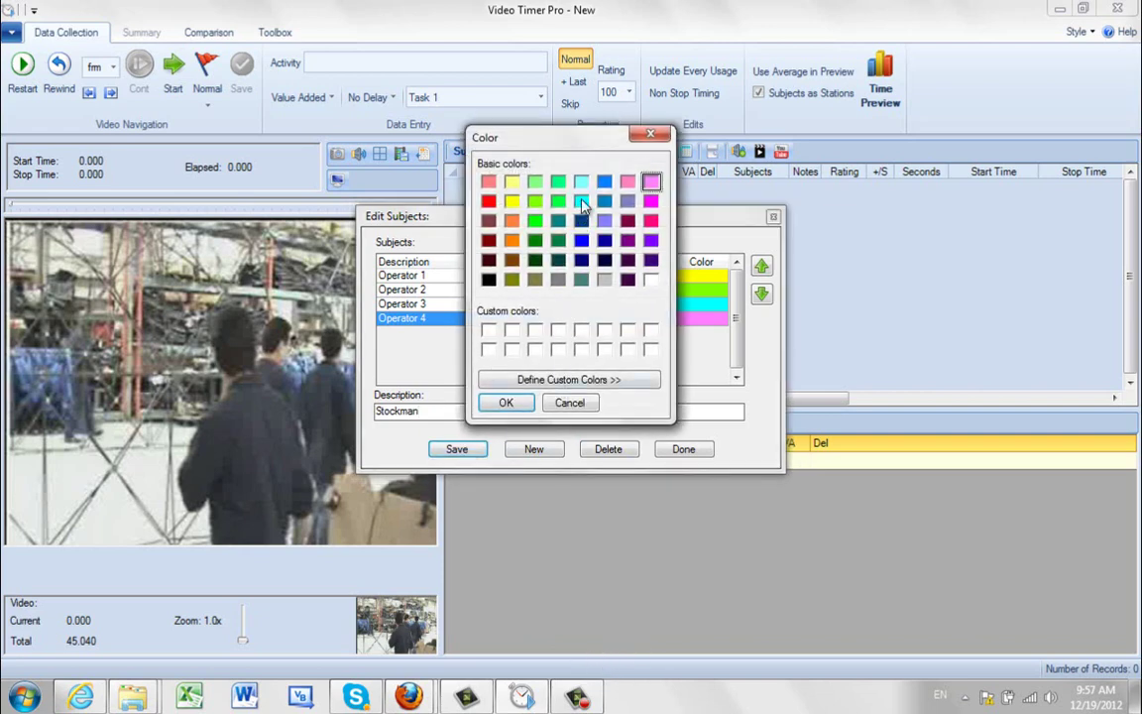
left_click(604, 185)
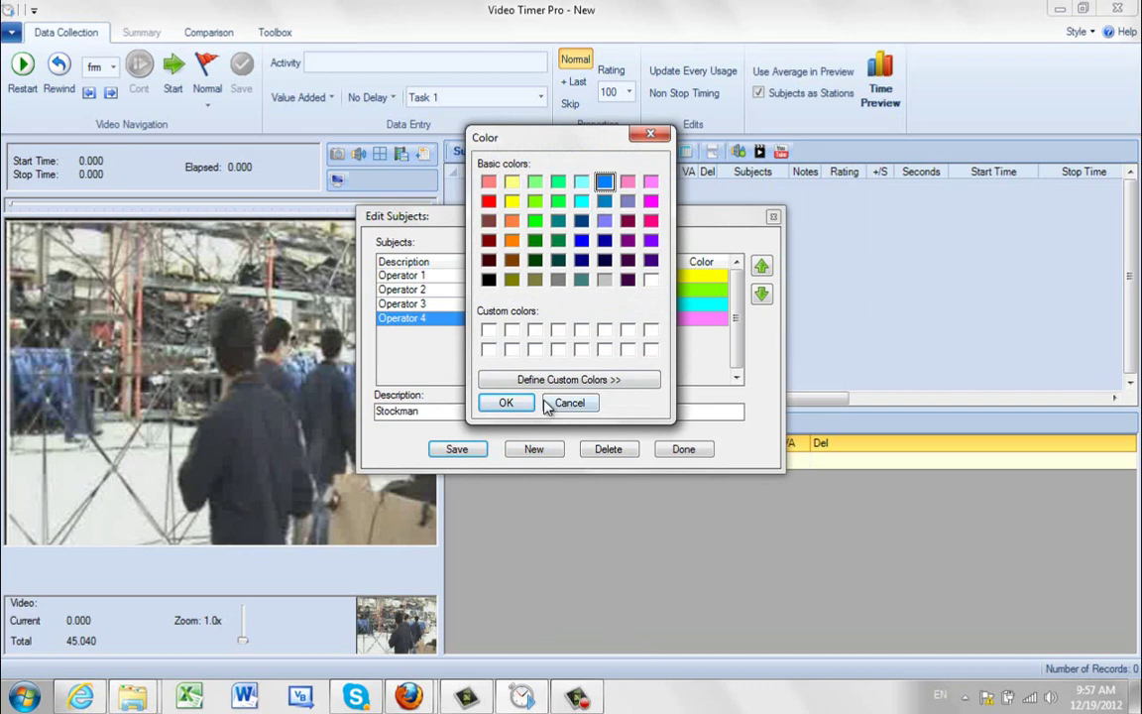
left_click(510, 403)
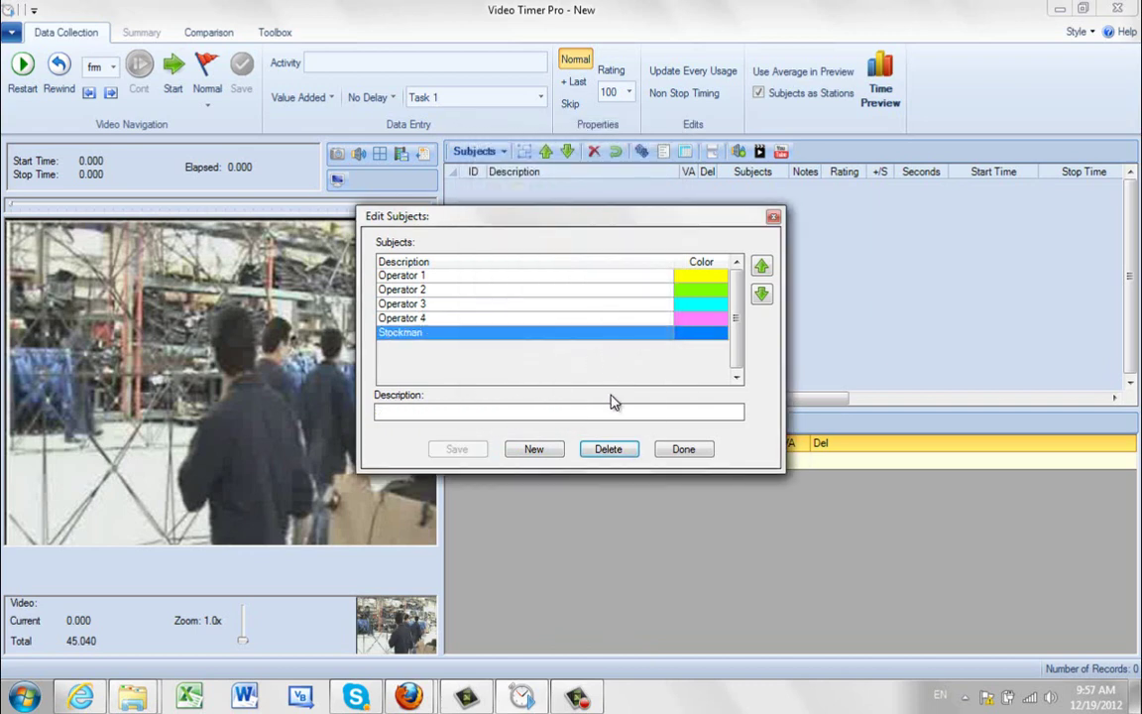
left_click(685, 451)
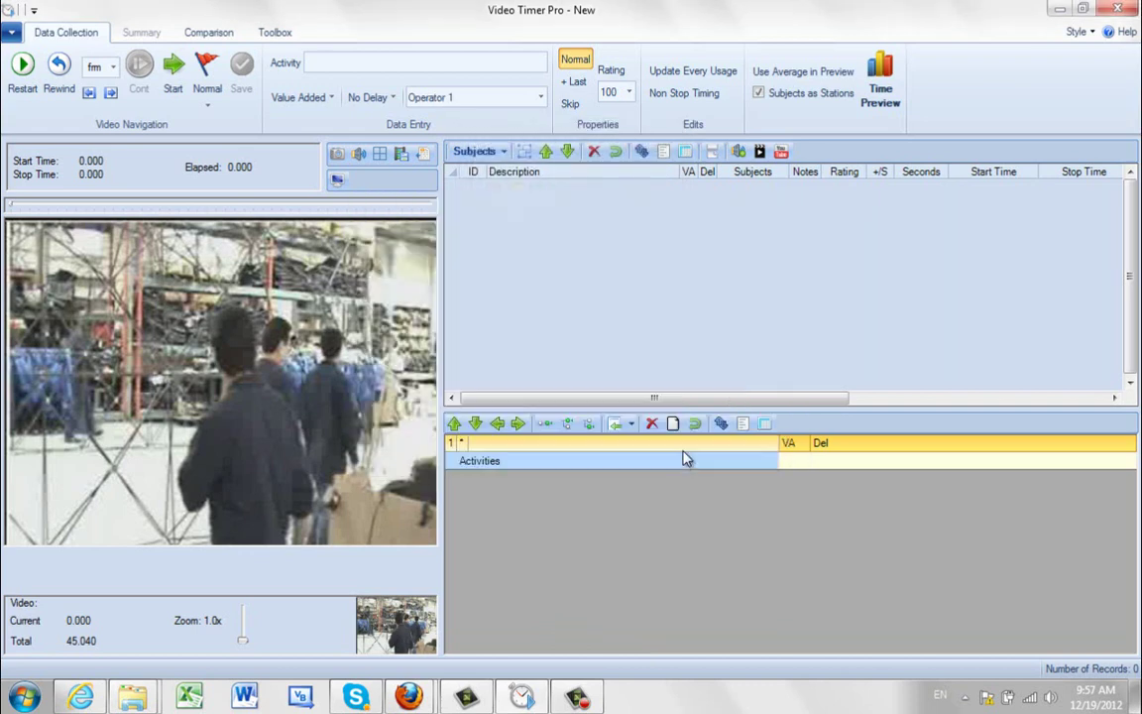
left_click(542, 99)
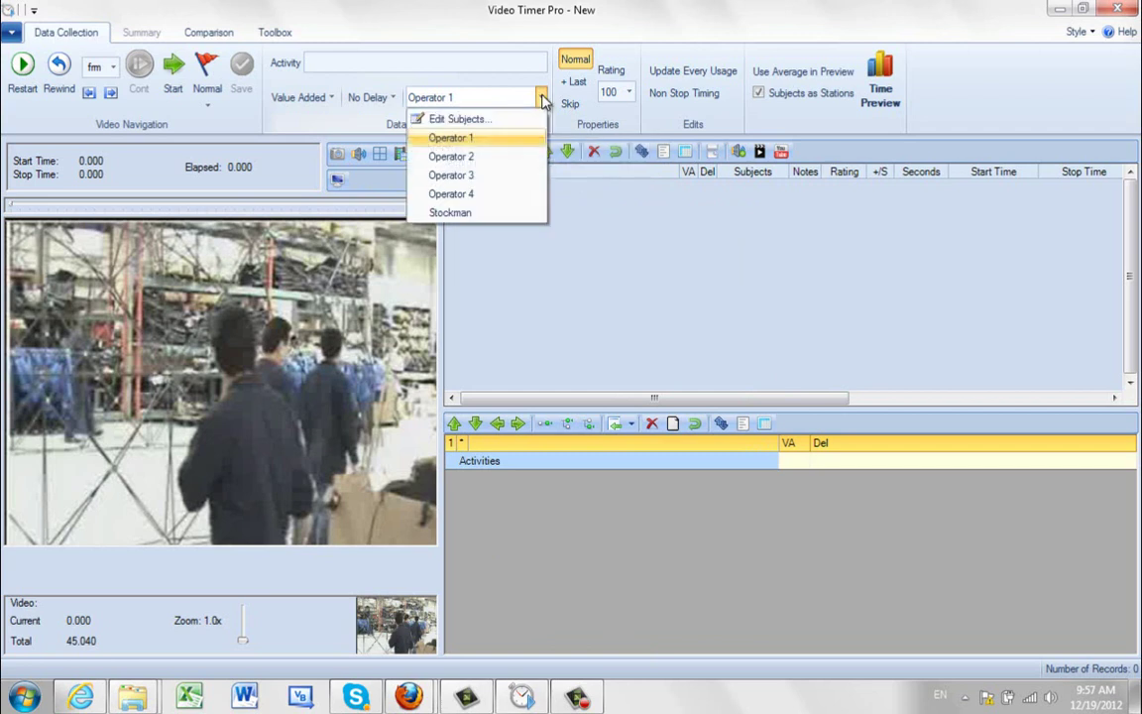
left_click(523, 144)
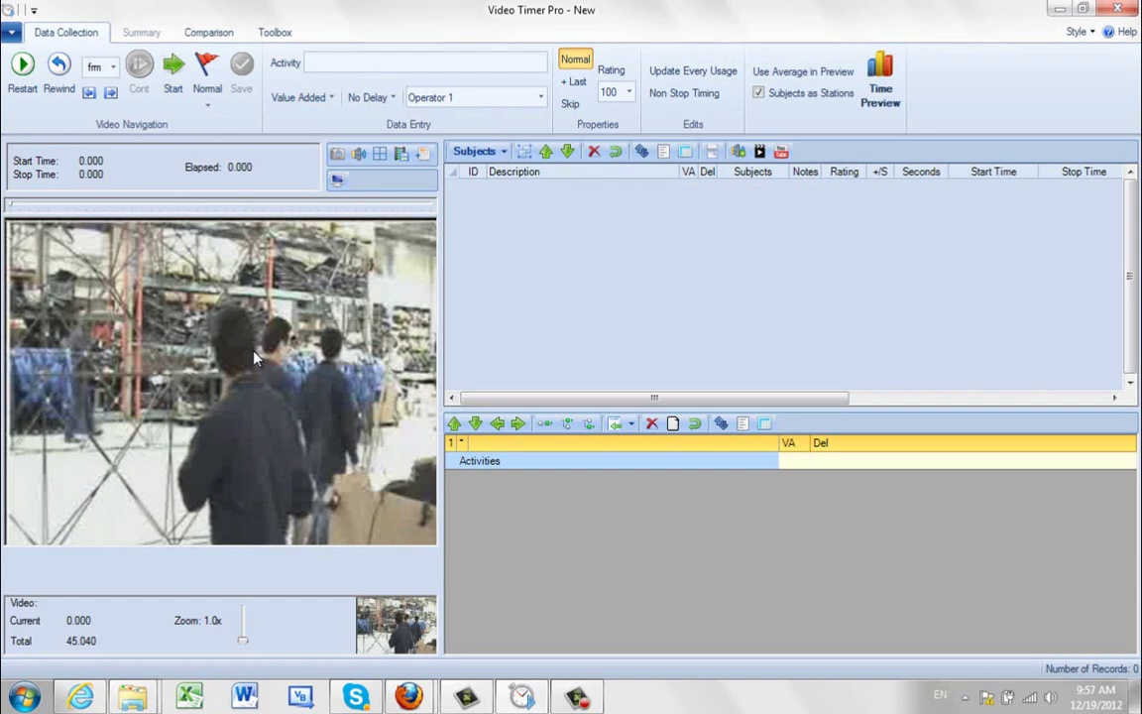
- Save Operator 1's 'Walk to cage and grasp', 0.000–2.962 s, then narrow the Start Time column
left_click(174, 67)
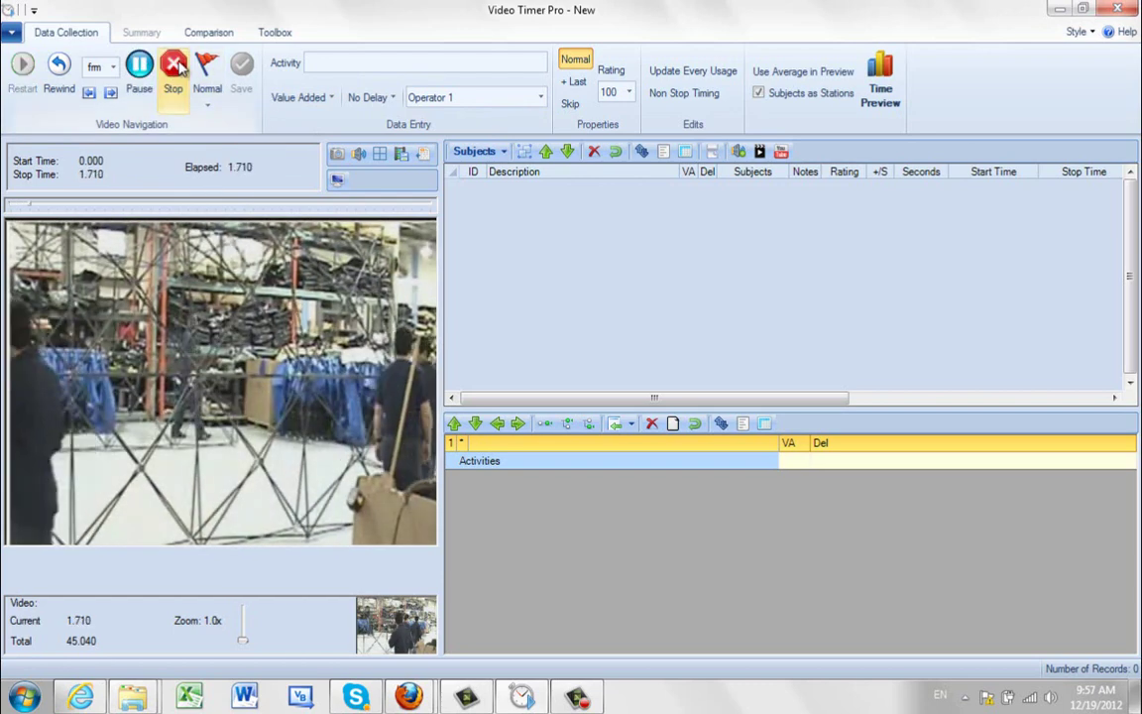
left_click(176, 66)
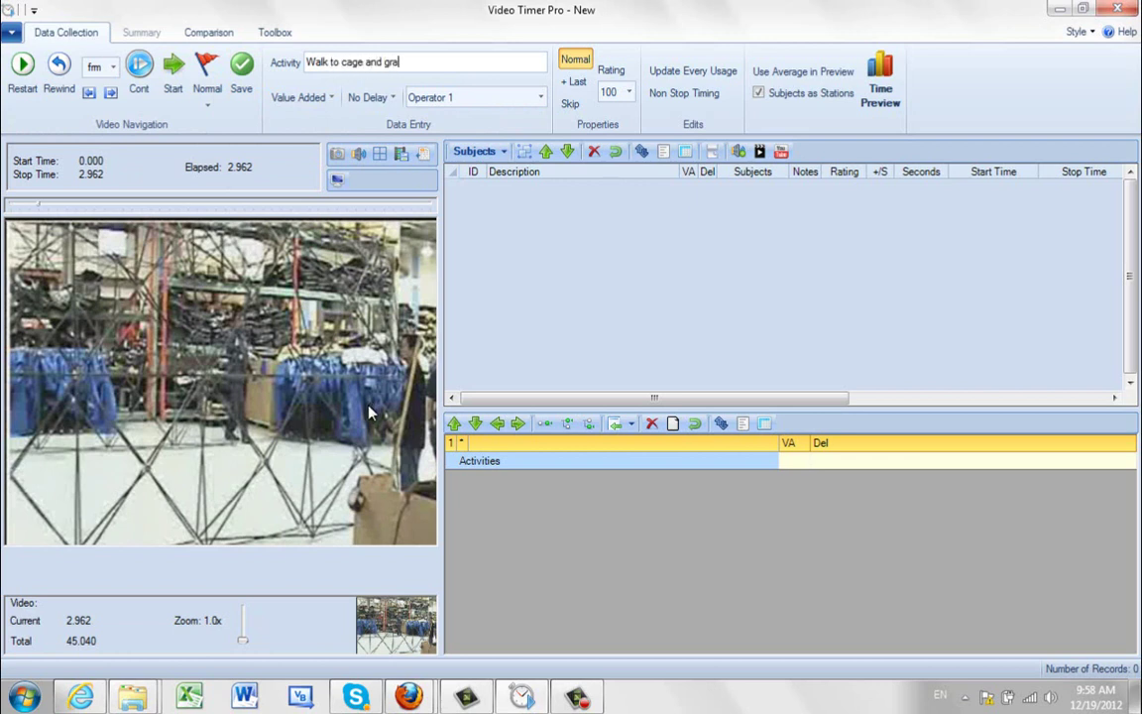
left_click(242, 71)
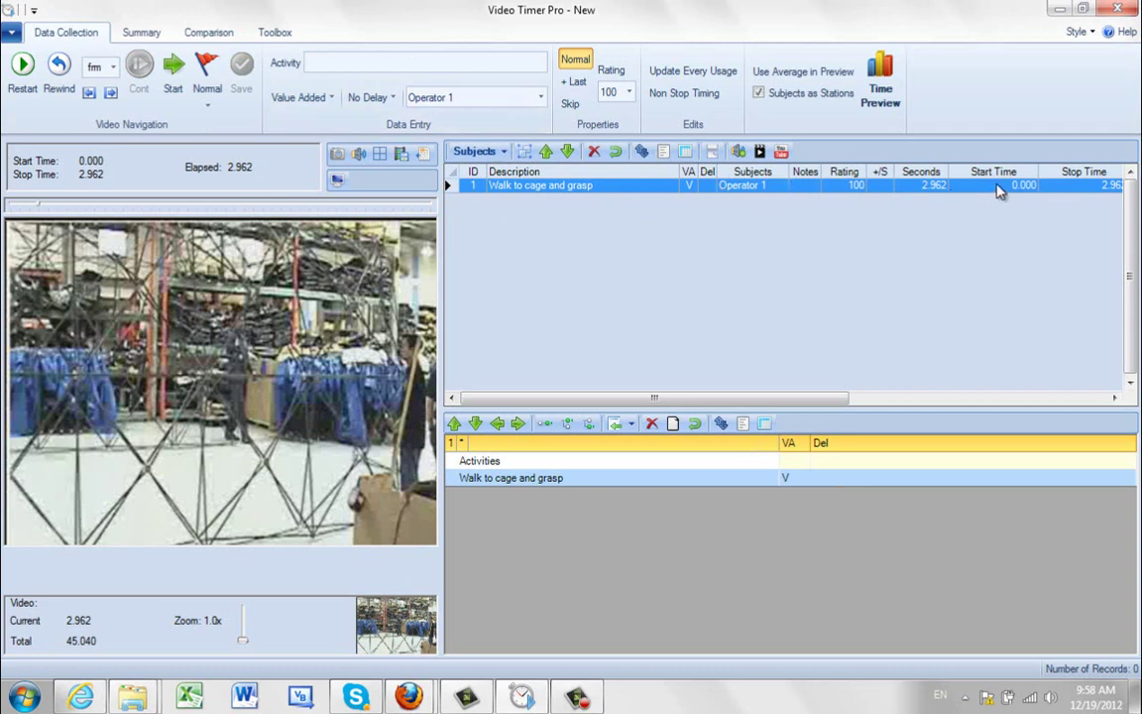
left_click_drag(1041, 172, 1029, 172)
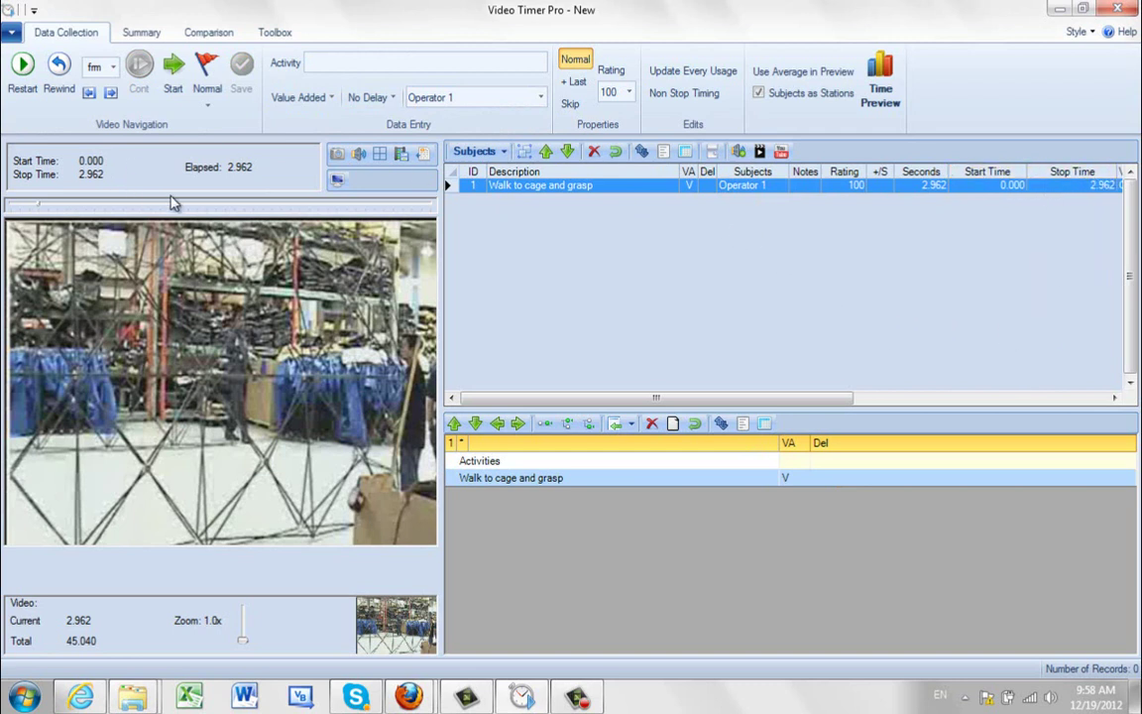
- Time Operator 1's Collapse Cage from 12.487 to 15.518 s and save it as record 2
left_click(174, 70)
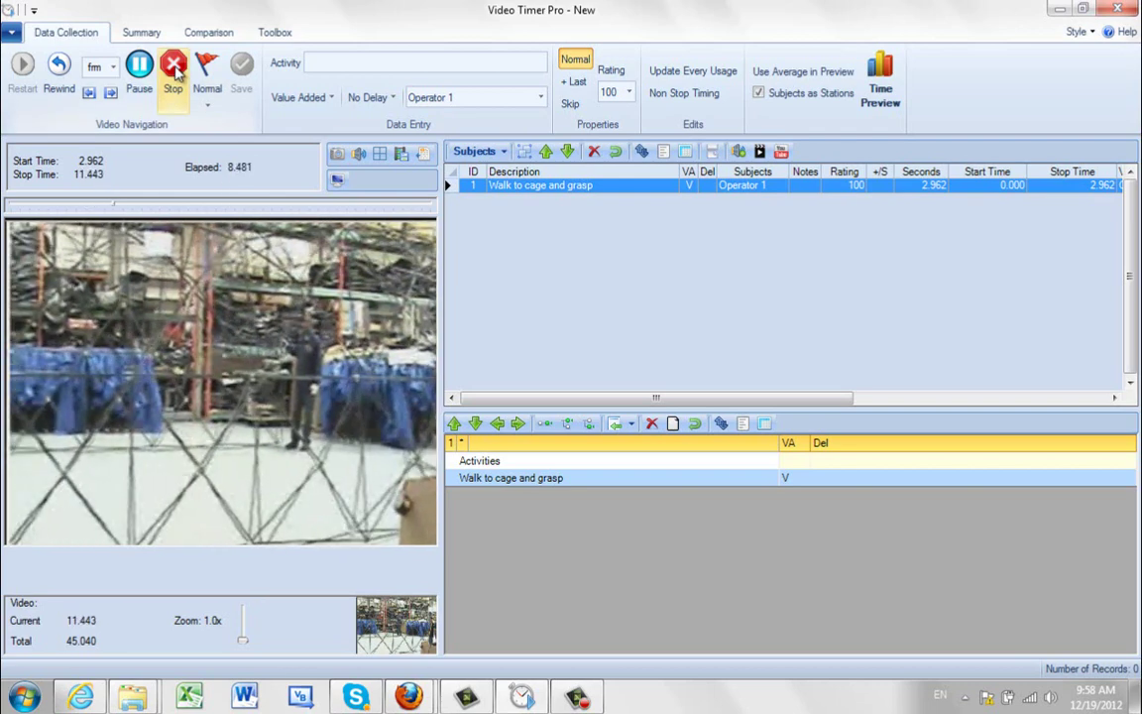
left_click(175, 76)
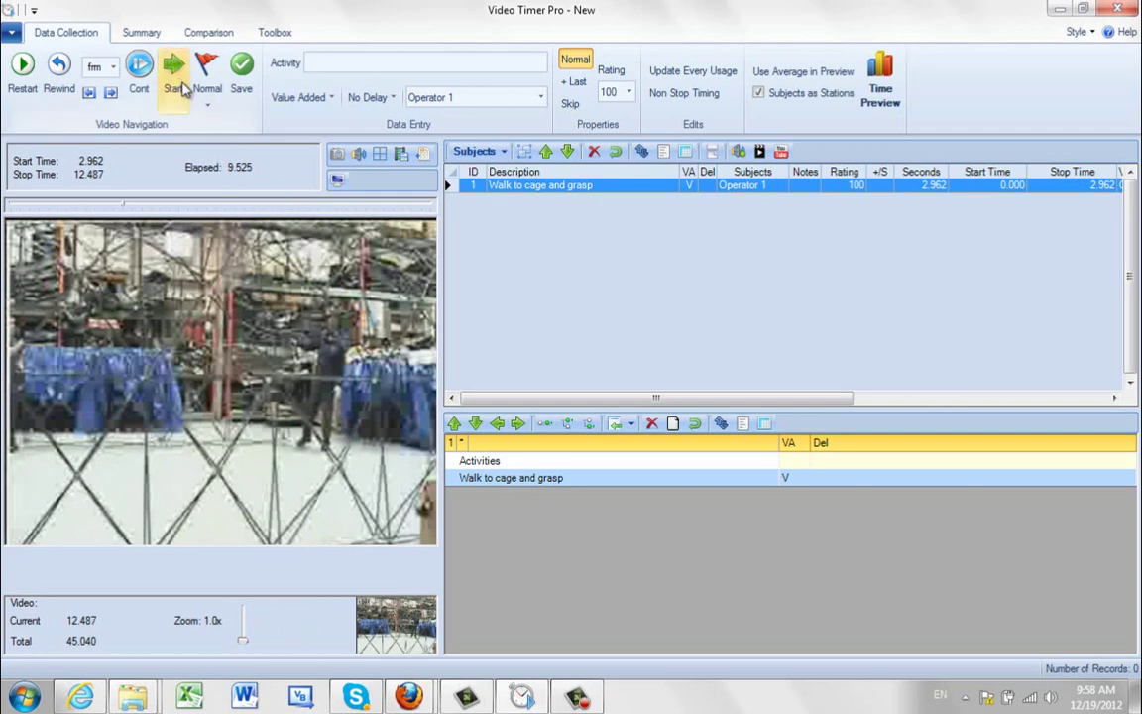
left_click(175, 77)
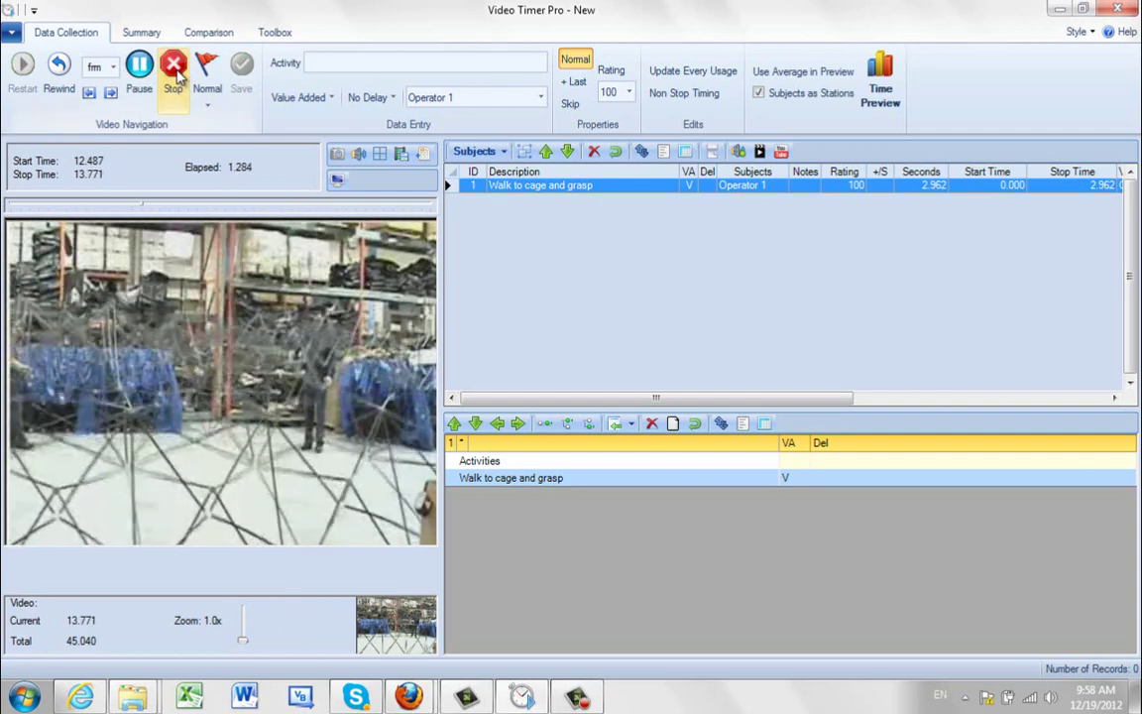
left_click(174, 72)
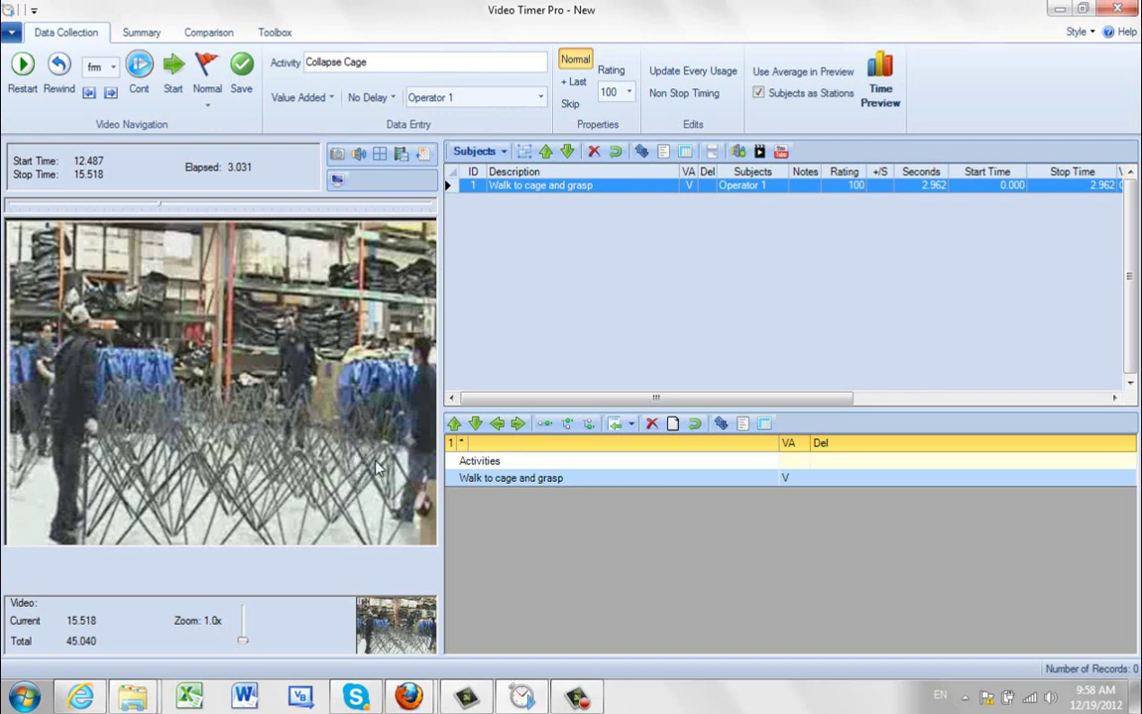
left_click(241, 68)
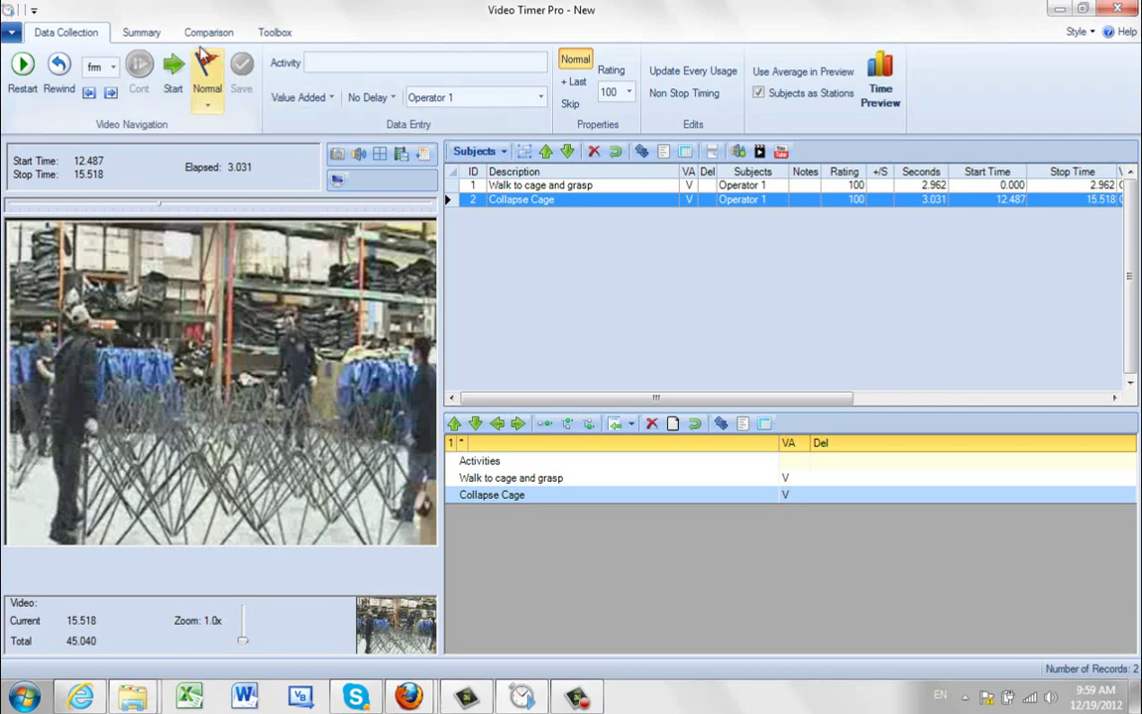
- Save Operator 1's Compress Cage record, 15.518 to 19.842 s (4.324 s)
left_click(174, 66)
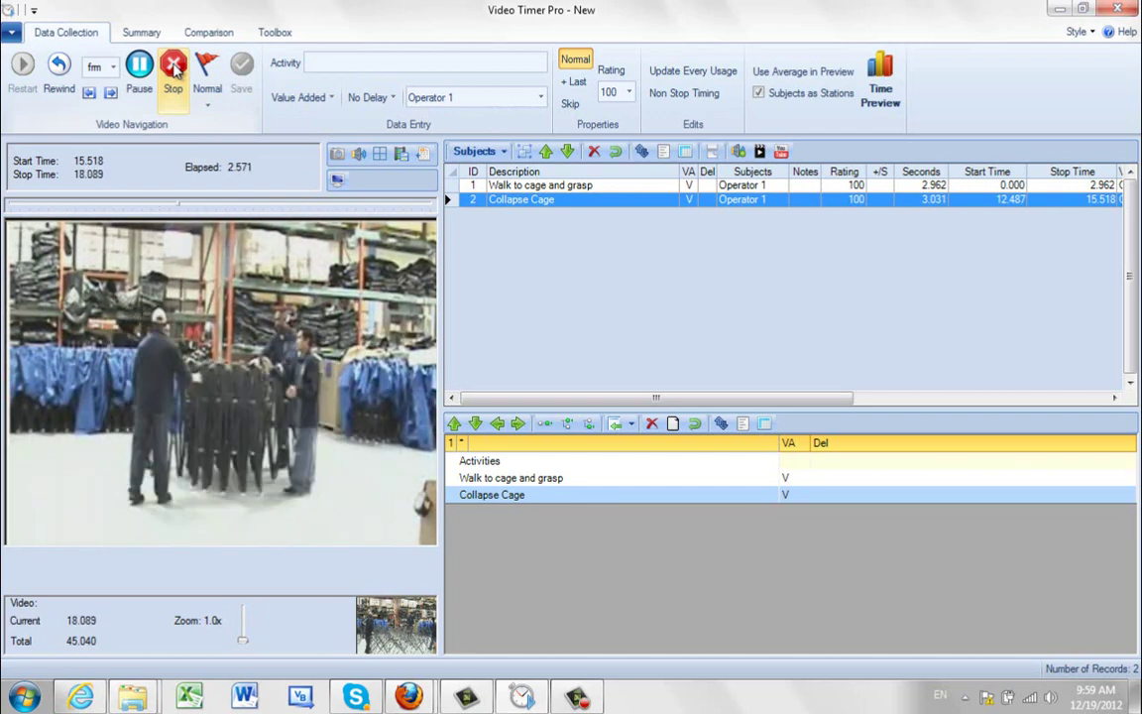
left_click(173, 67)
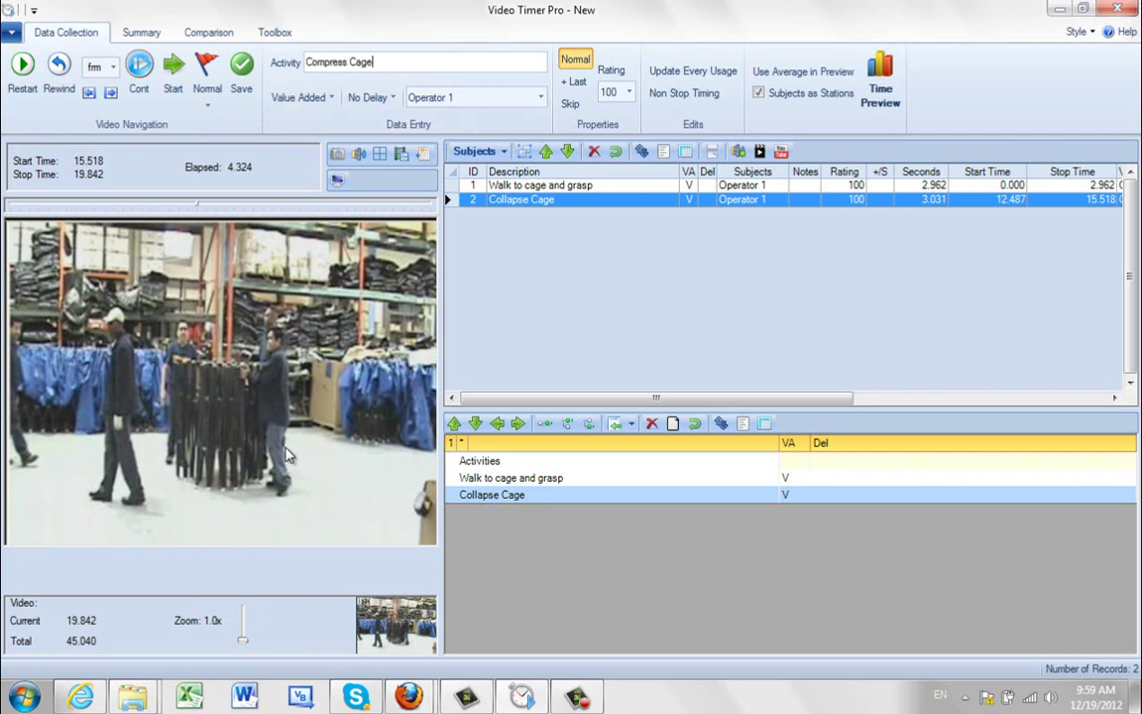
left_click(244, 69)
left_click(243, 69)
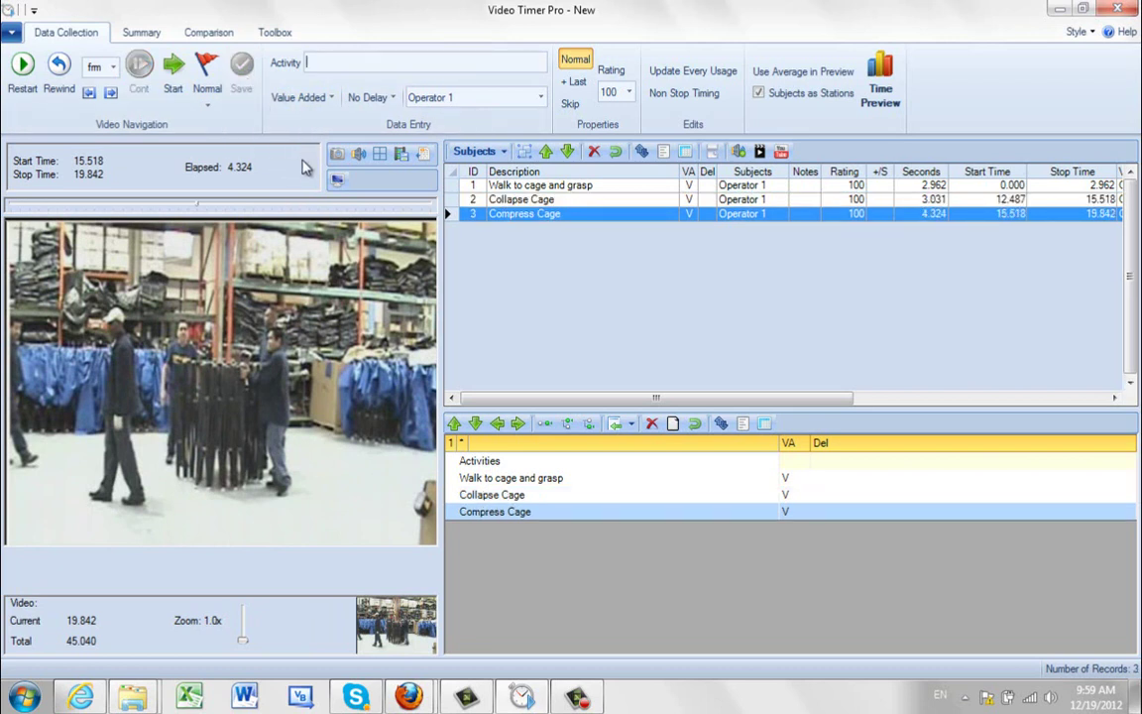
left_click(541, 97)
- For Operator 2, rewind and record 'Walk to cage and grasp' from 0.000 to 3.442 s
left_click(493, 156)
left_click(23, 79)
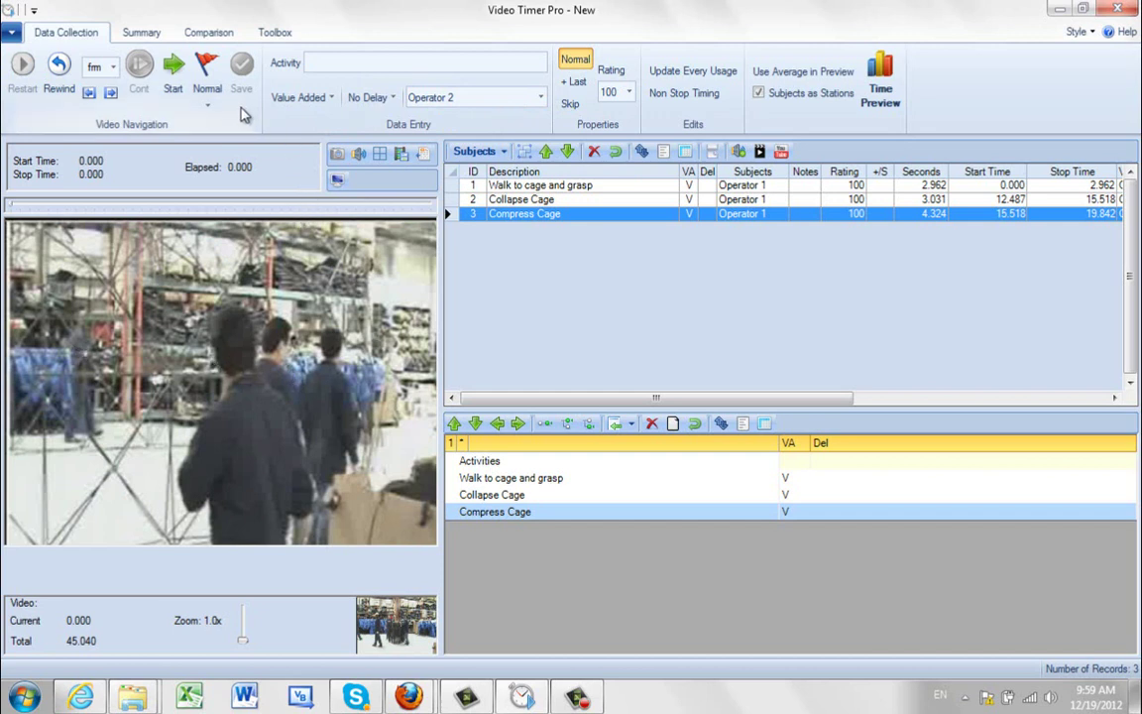
left_click(172, 65)
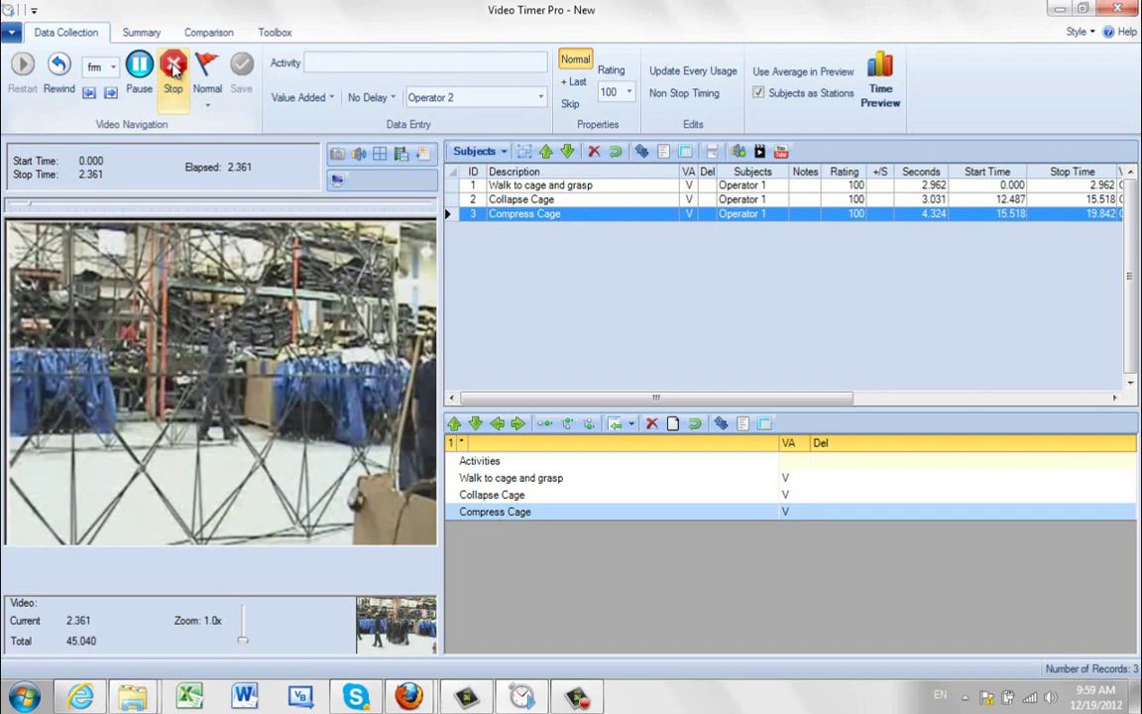
left_click(172, 65)
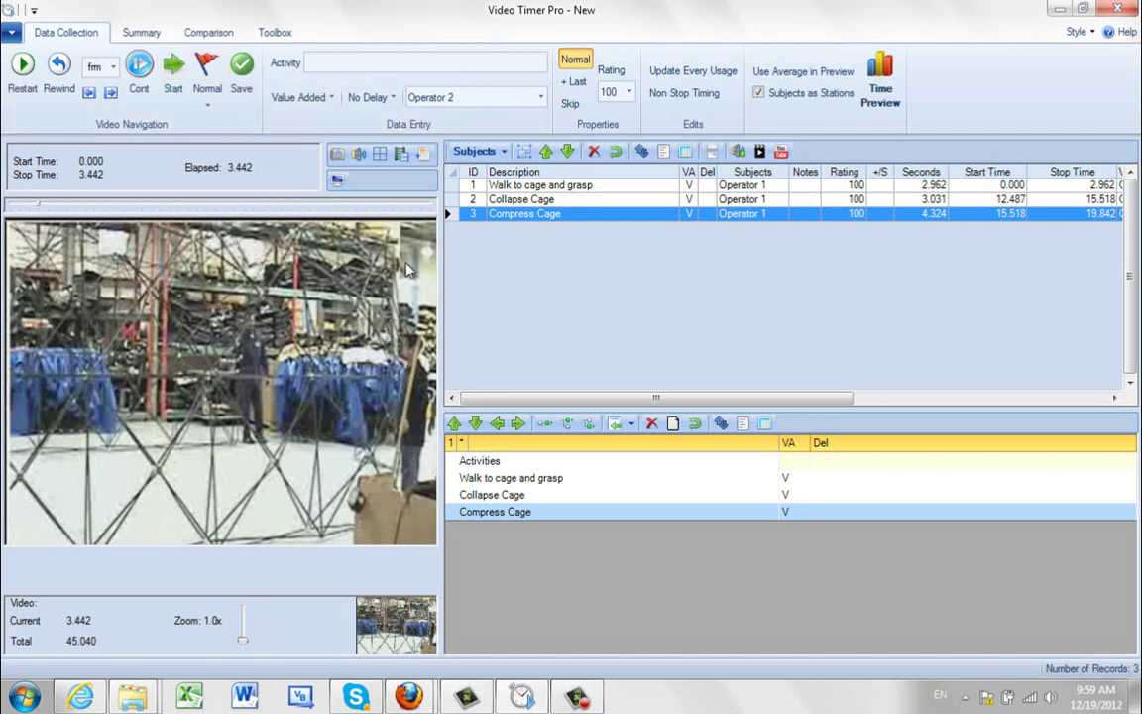
left_click(493, 480)
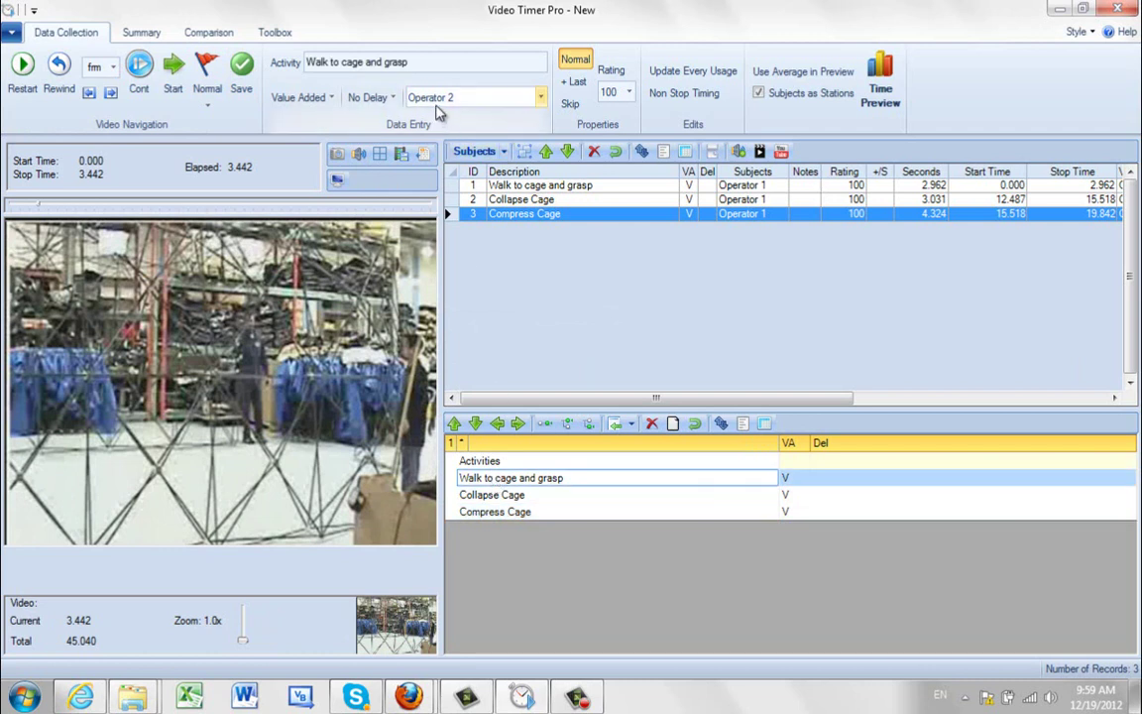
left_click(243, 69)
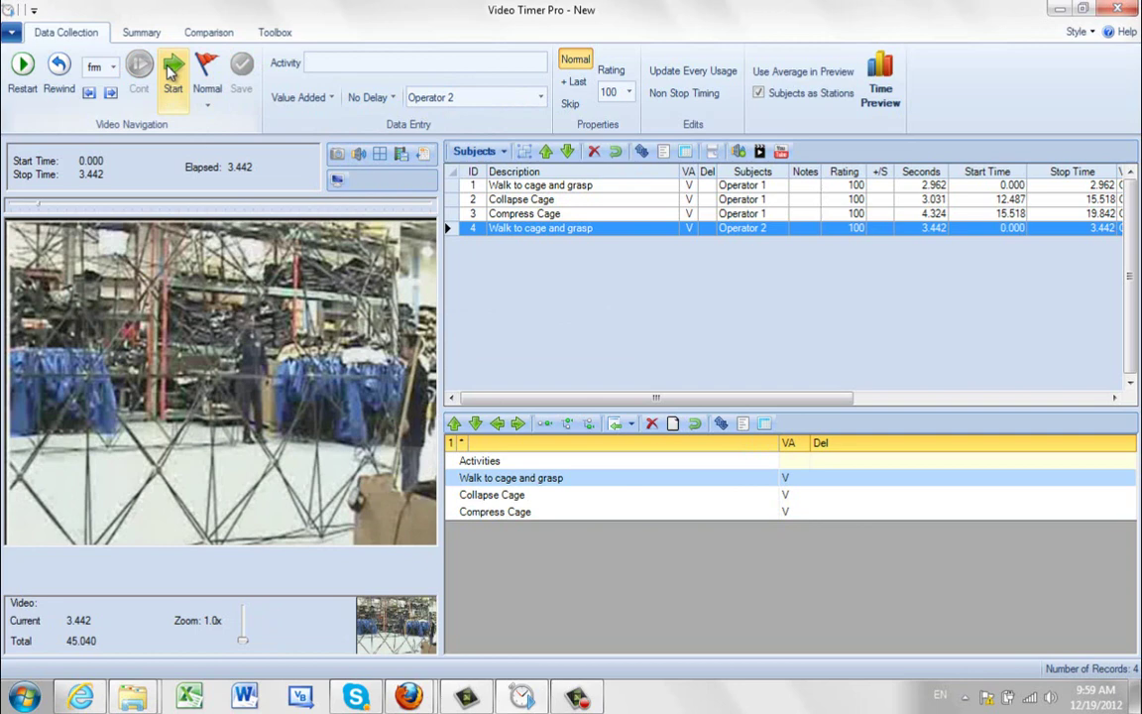
- Record Operator 2's Collapse Cage from 11.951 to 15.900 s (3.949 s)
left_click(170, 70)
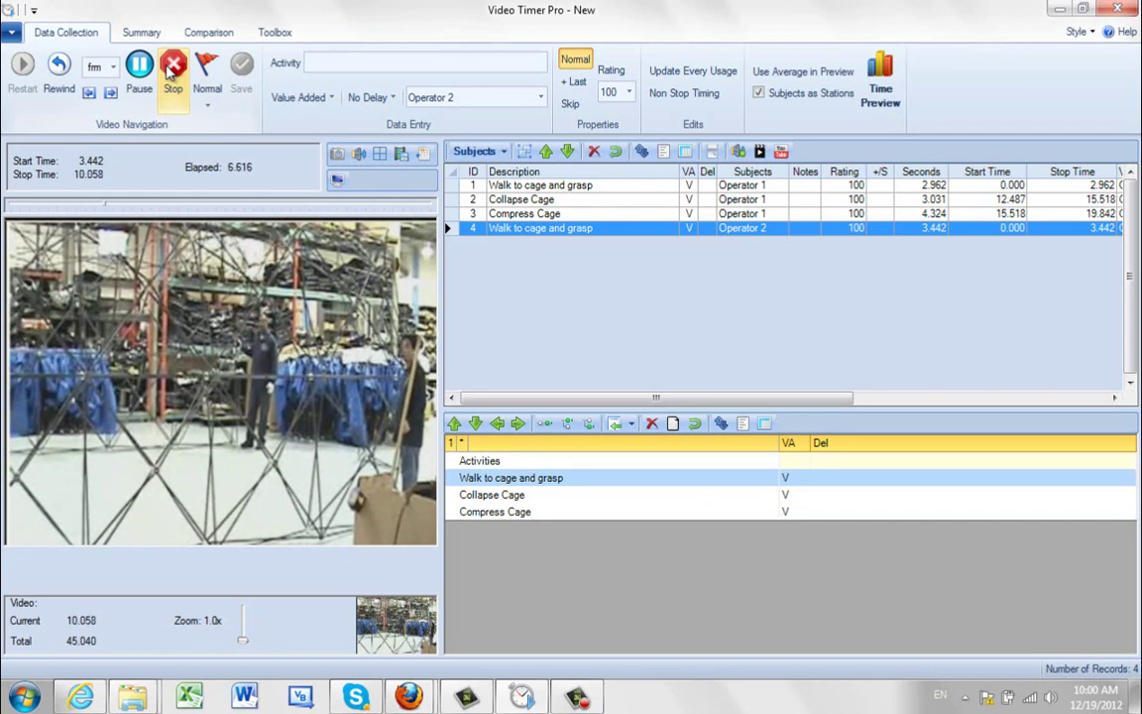
left_click(172, 66)
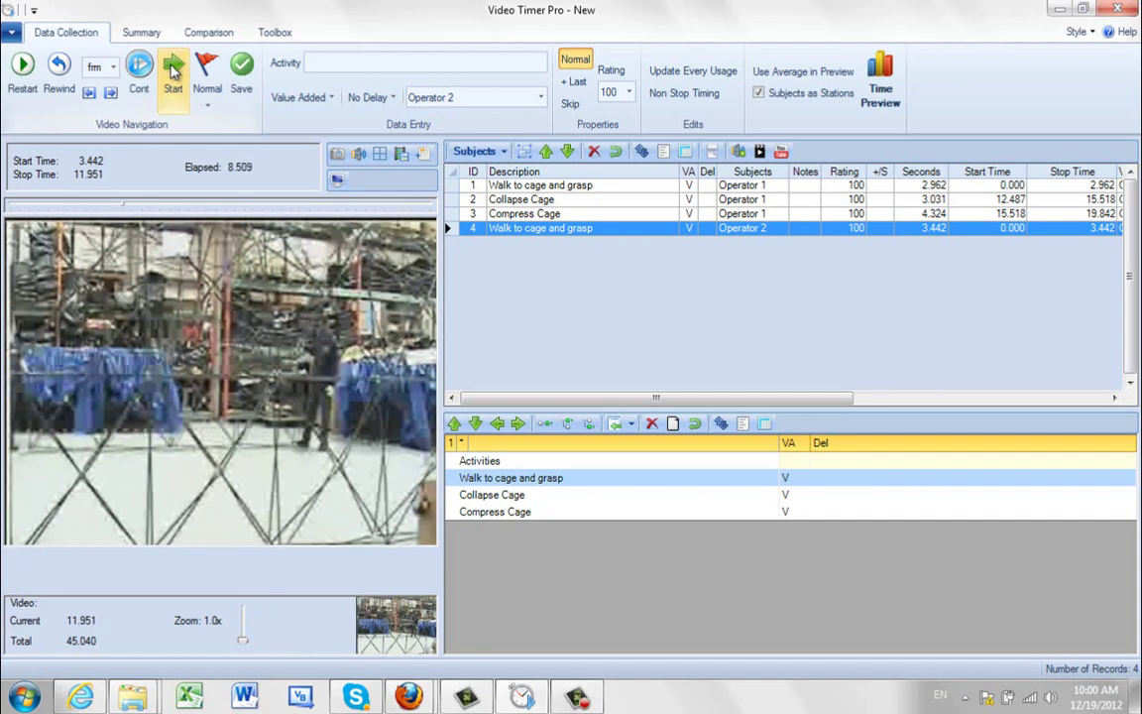
left_click(173, 66)
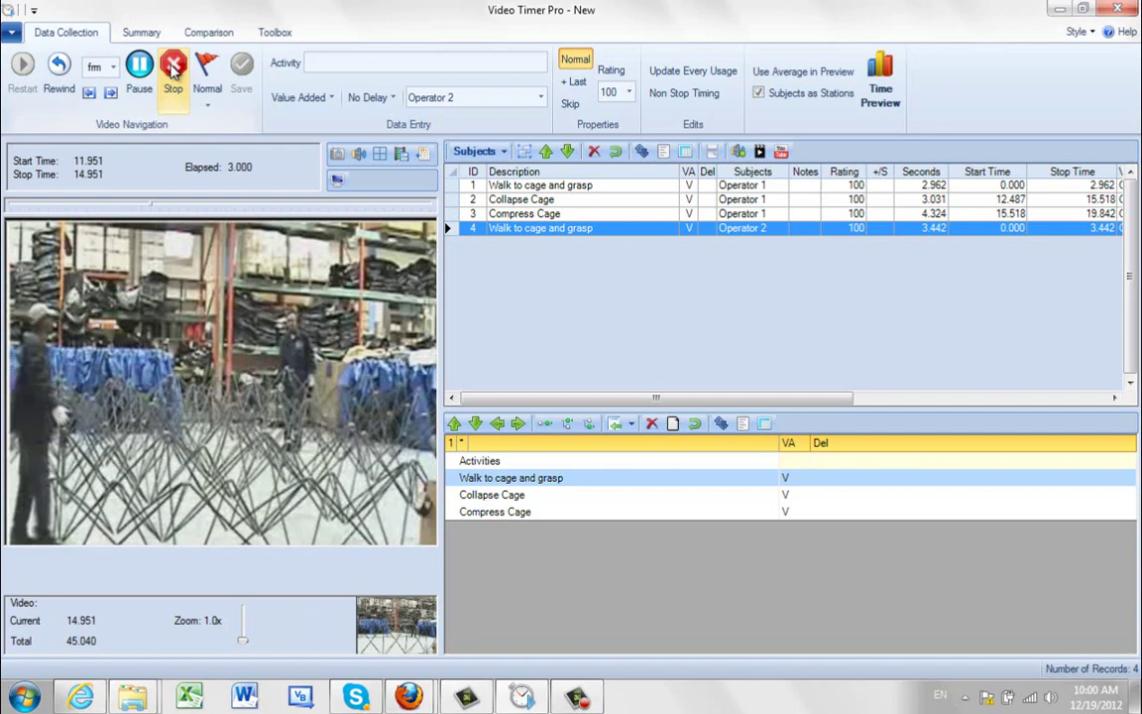
left_click(173, 67)
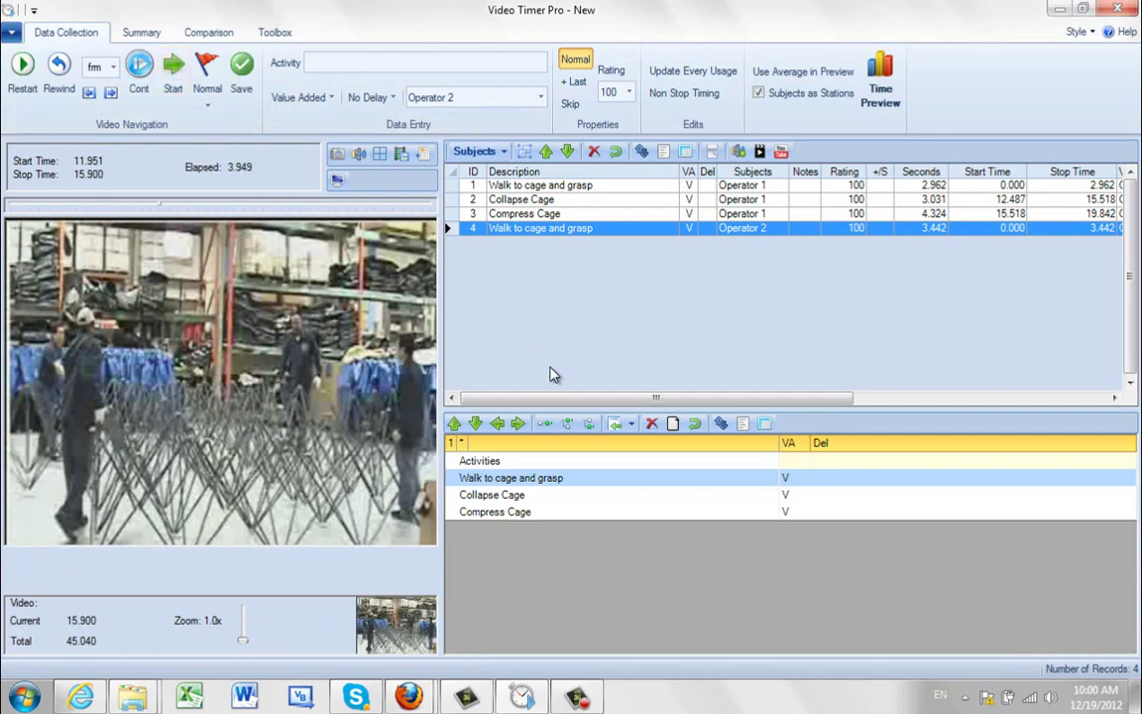
double_click(501, 503)
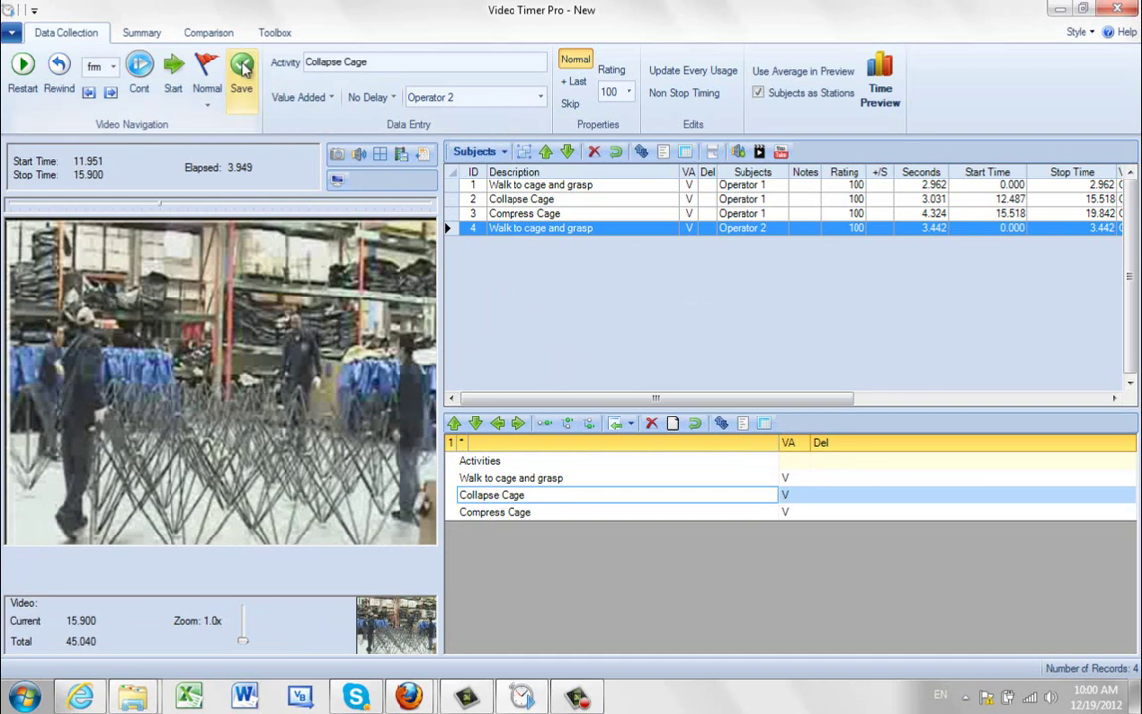
left_click(242, 65)
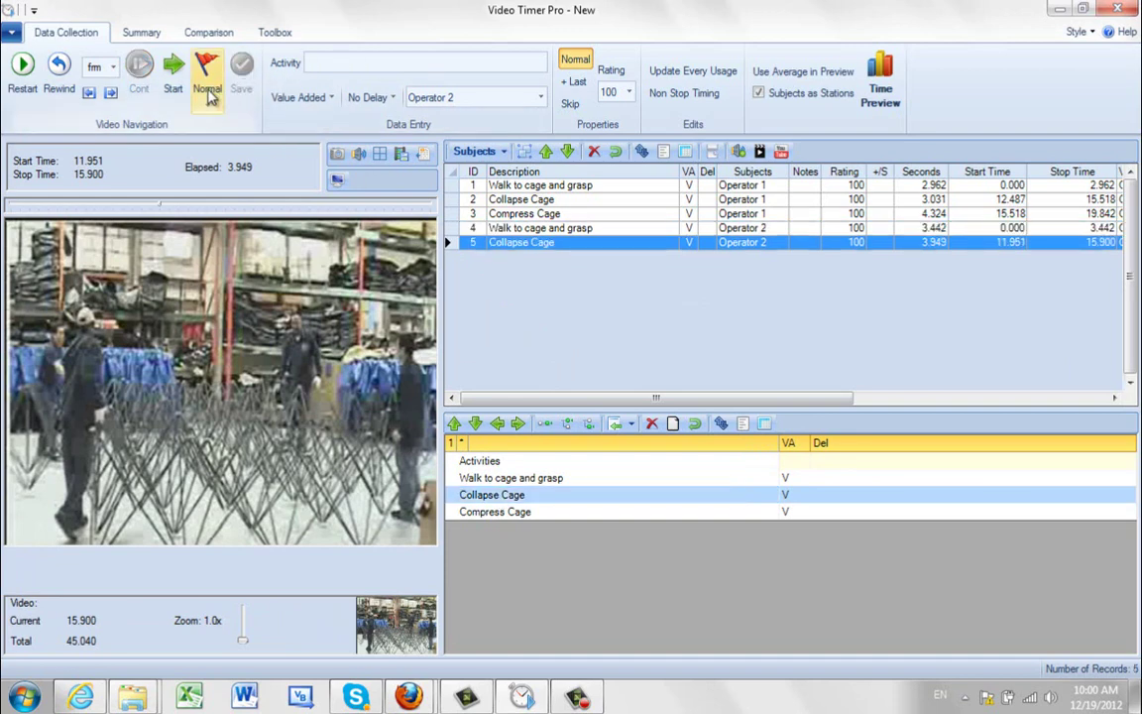
- Record Operator 2's Compress Cage from 15.900 to 18.844 s (2.944 s)
left_click(173, 66)
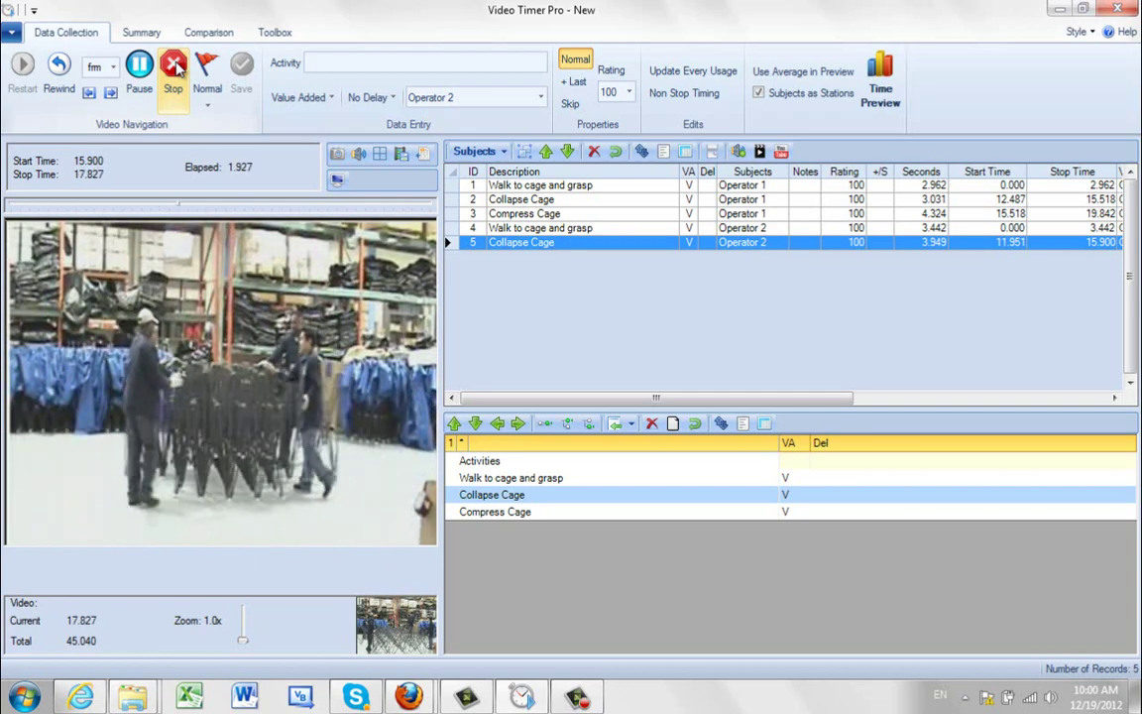
left_click(173, 66)
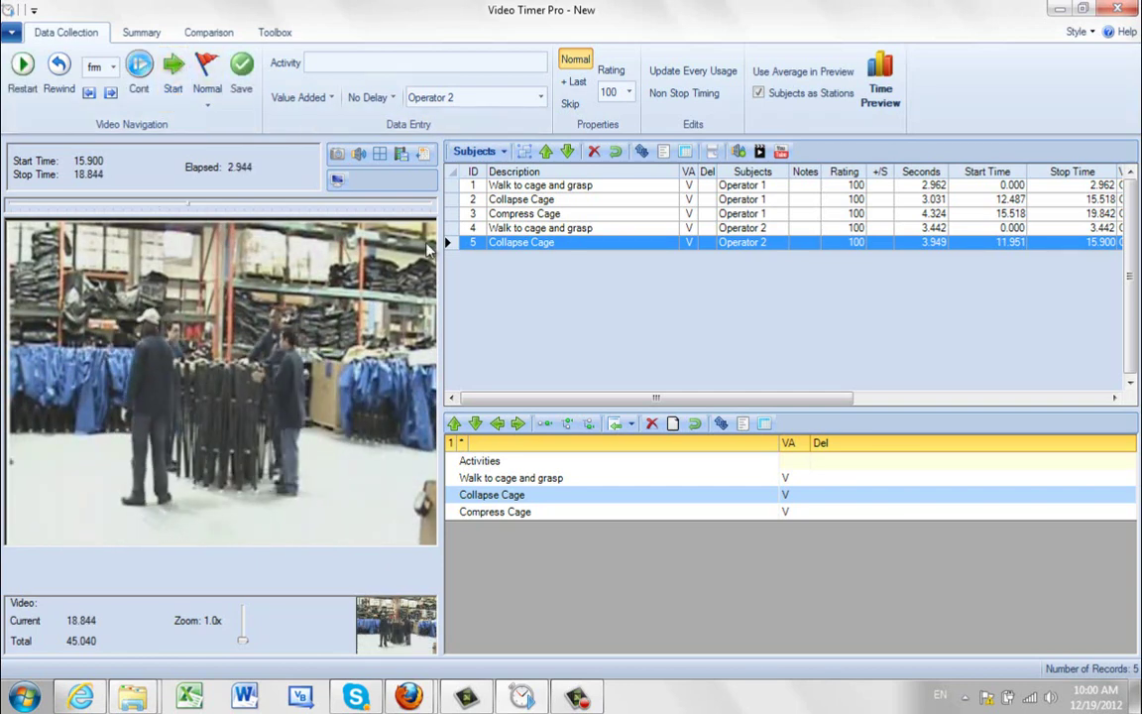
left_click(507, 515)
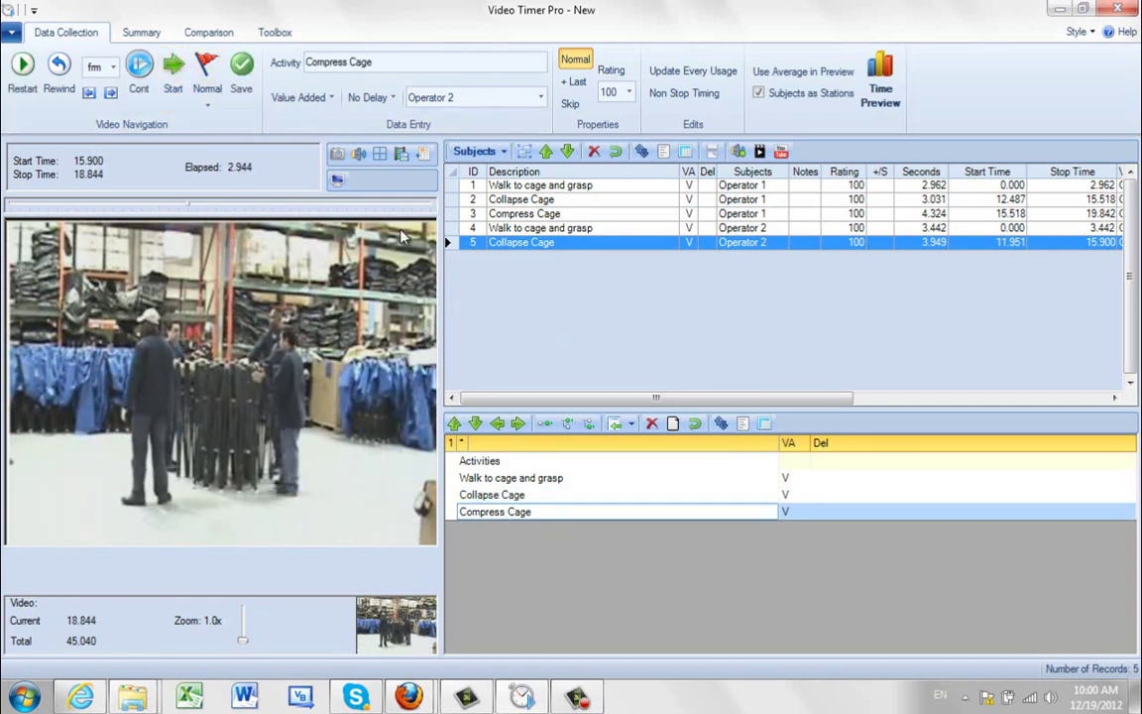
left_click(243, 66)
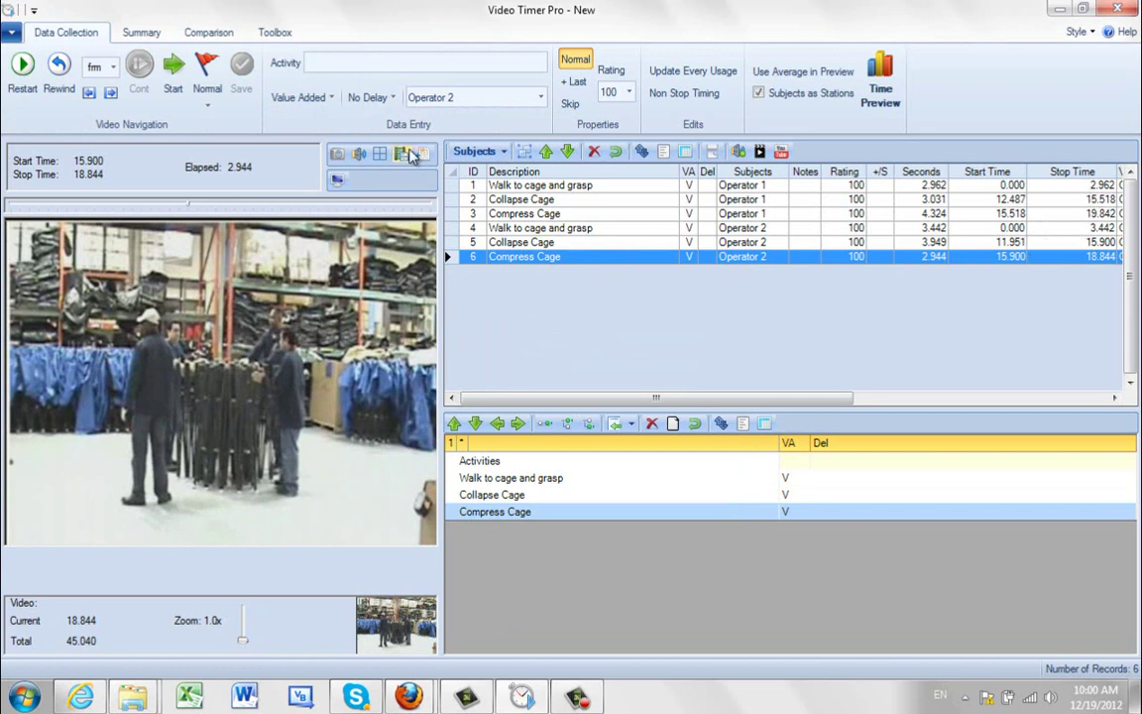
- Switch to Operator 3, rewind, and record 'Walk to cage and grasp' ending at 11.639 s
left_click(541, 97)
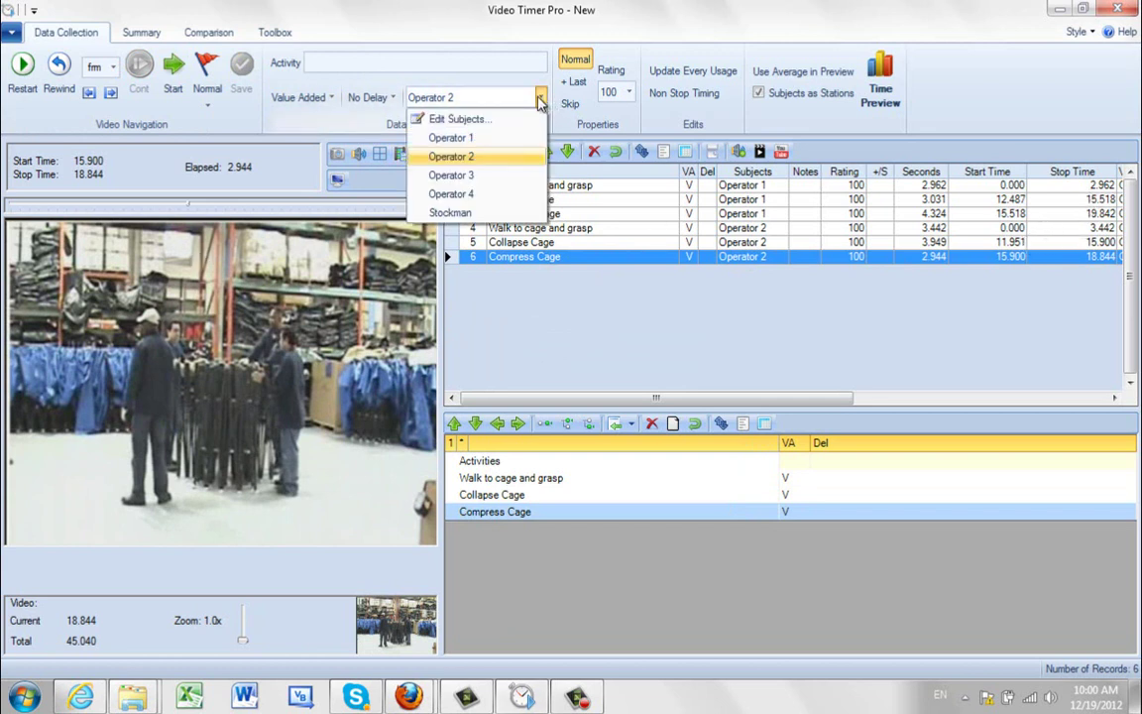
left_click(476, 176)
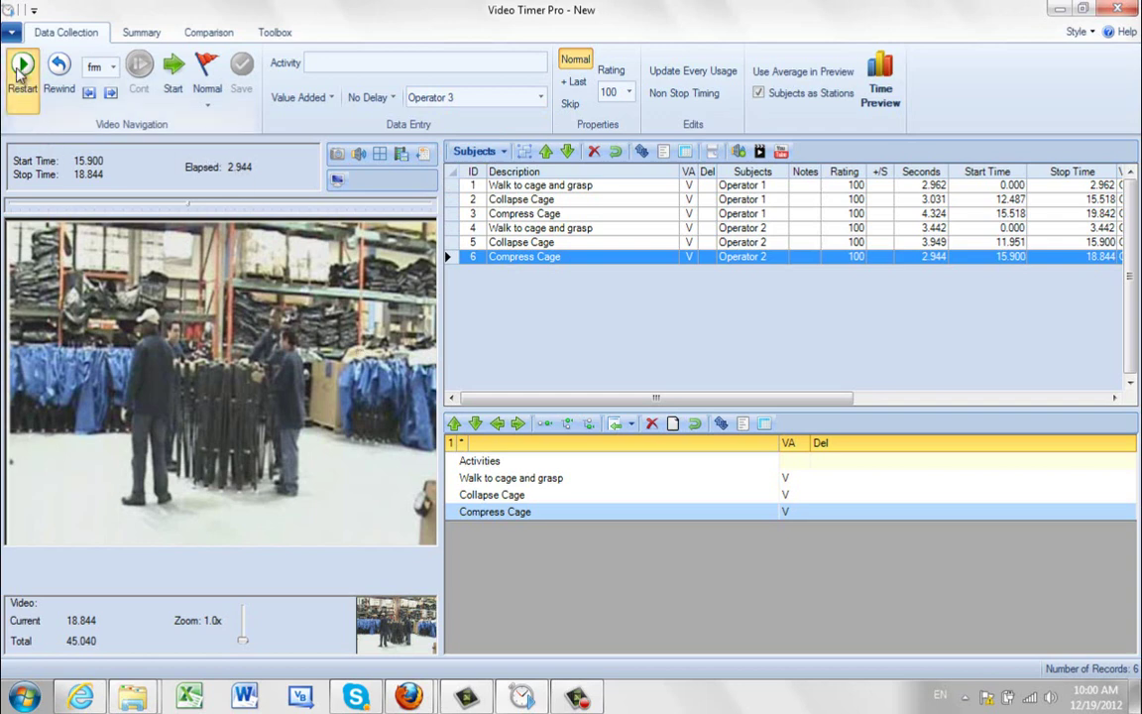
left_click(22, 64)
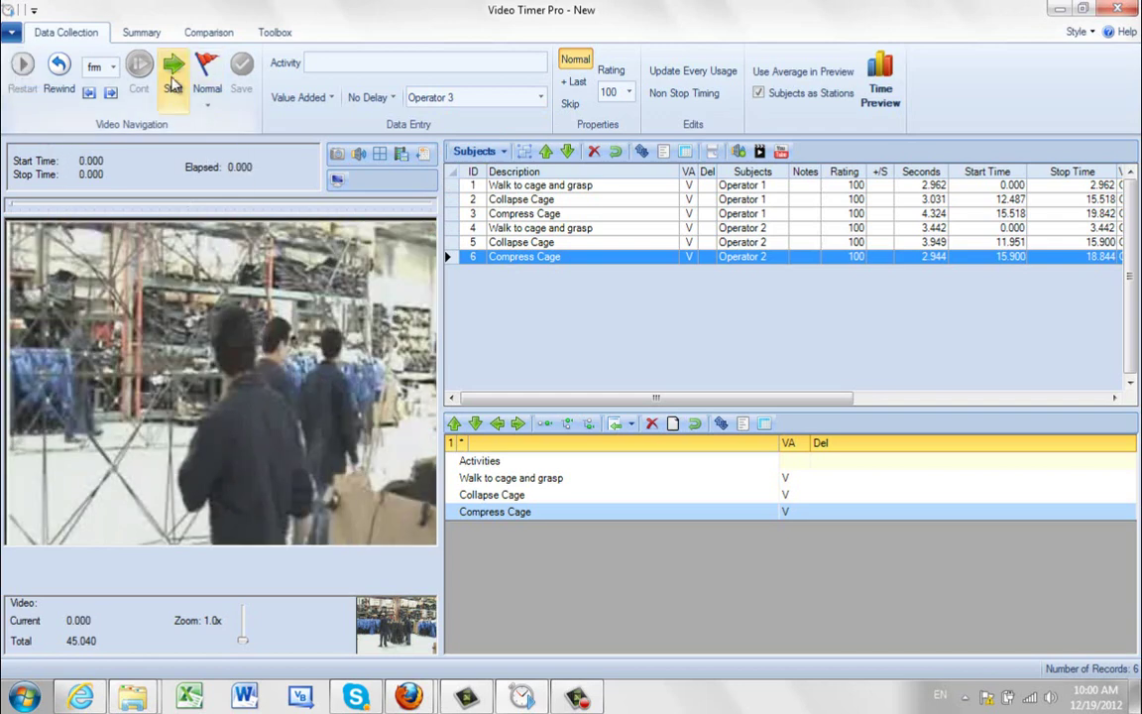
left_click(174, 65)
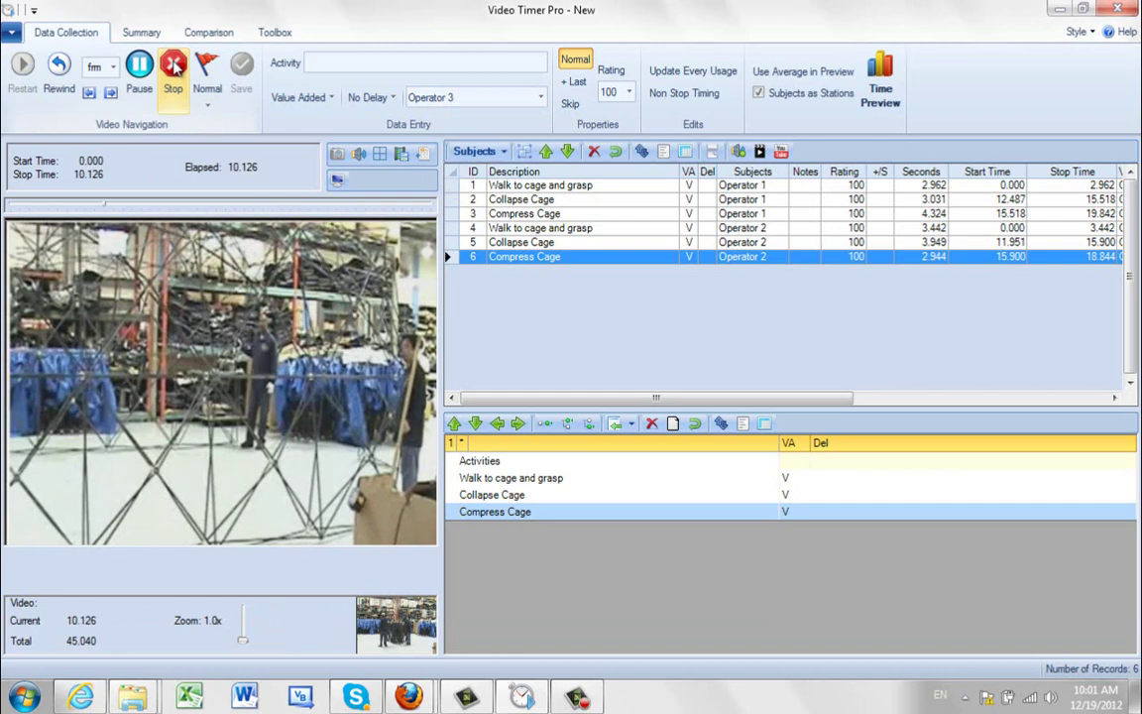
left_click(174, 66)
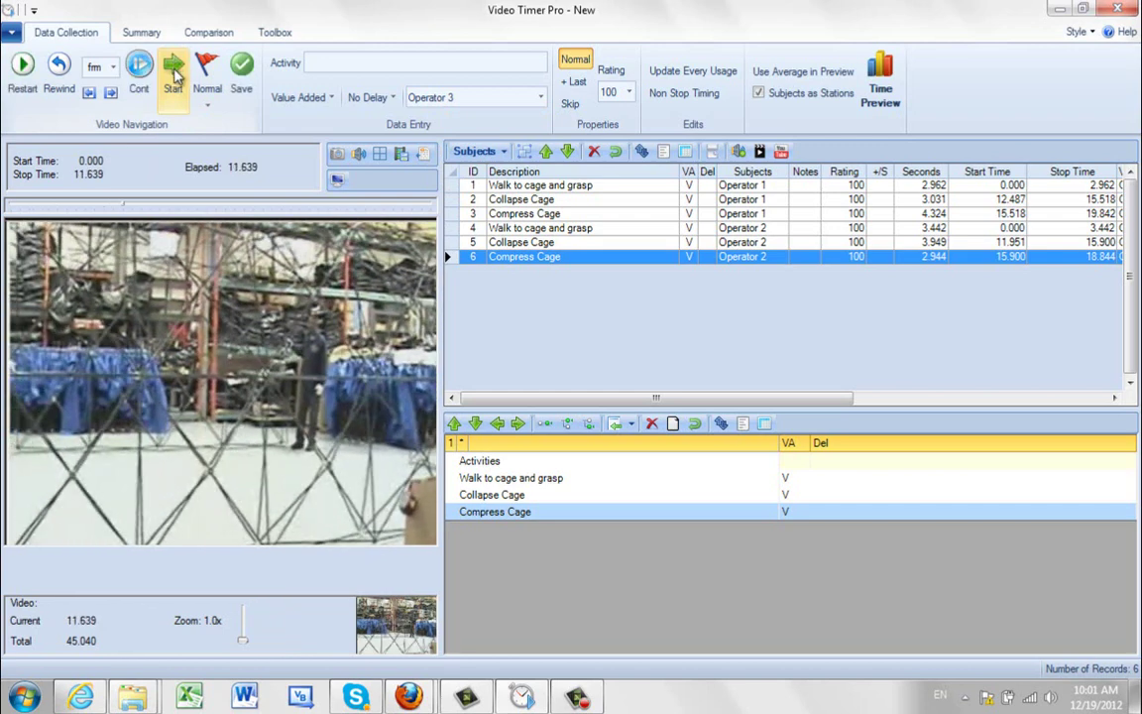
left_click(507, 480)
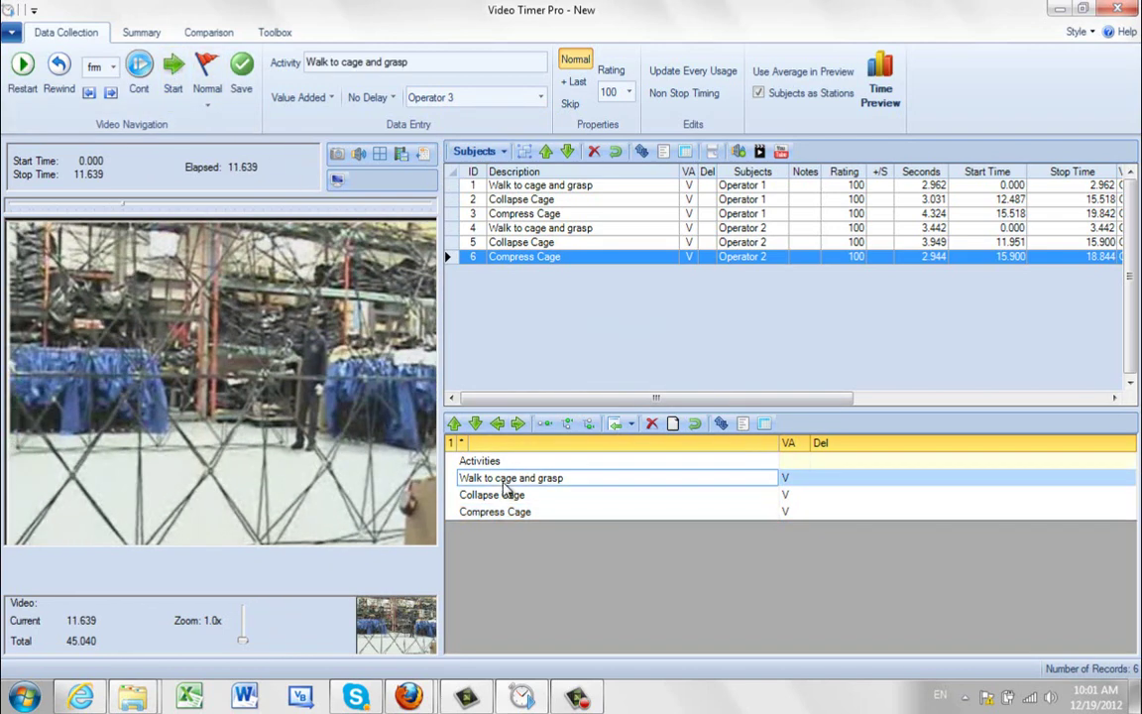
left_click(241, 66)
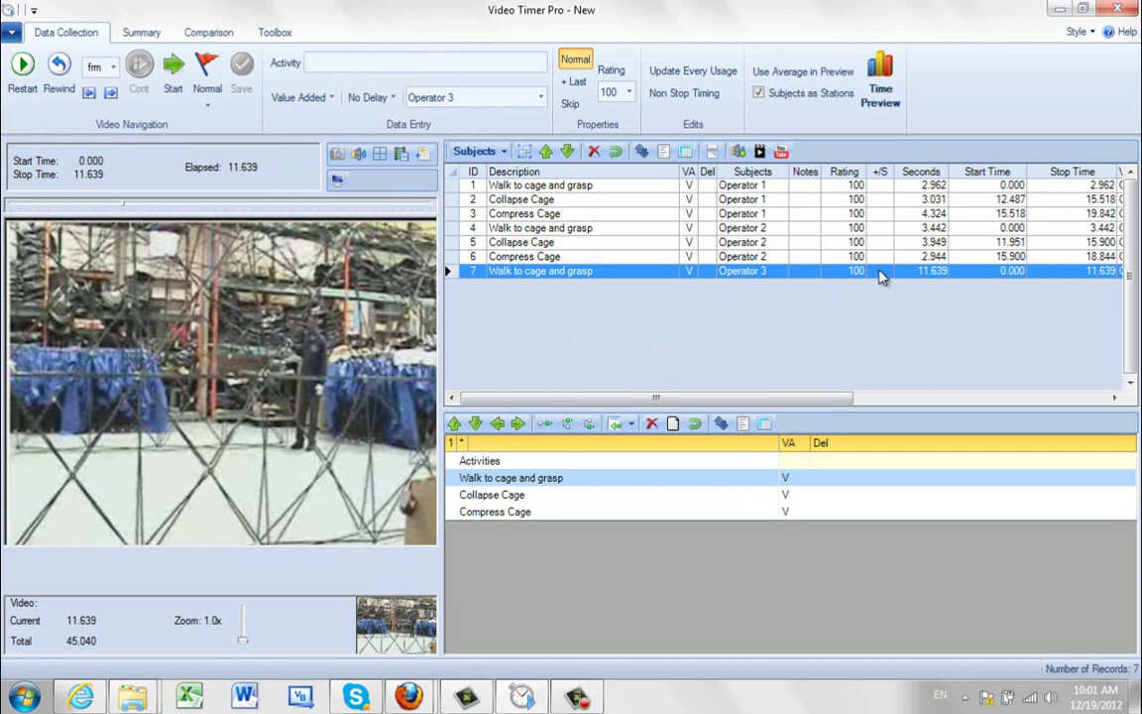
- Record Operator 3's Collapse Cage from 11.639 to 15.371 s (3.732 s)
left_click(174, 65)
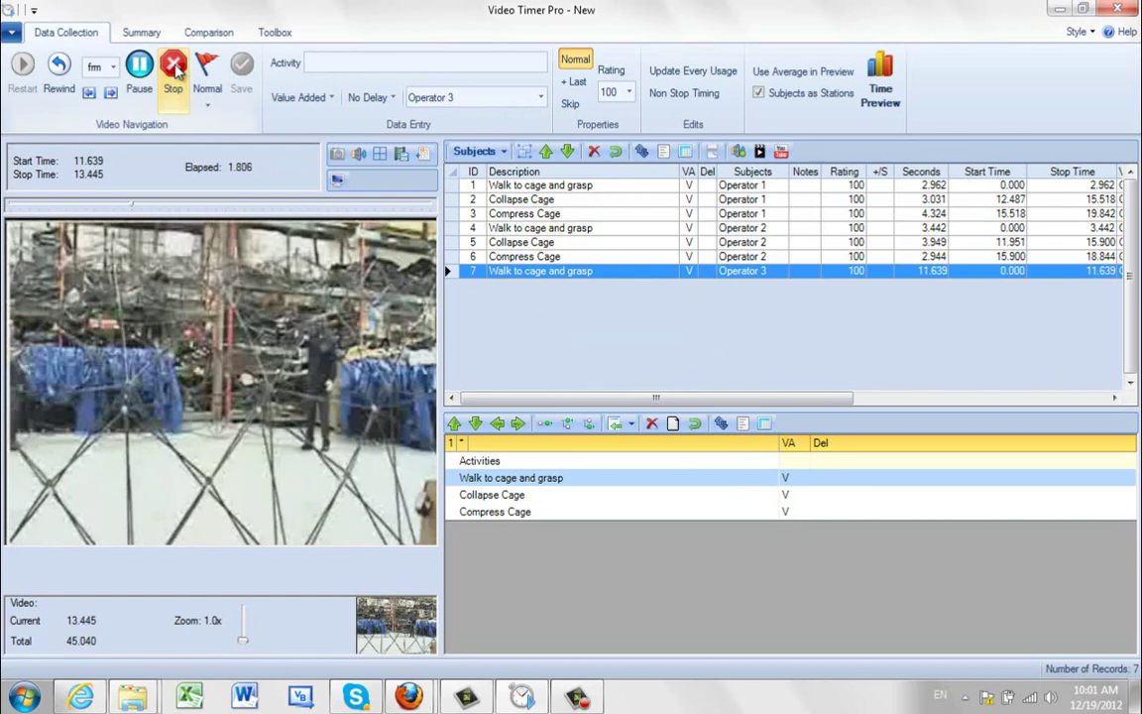
left_click(175, 65)
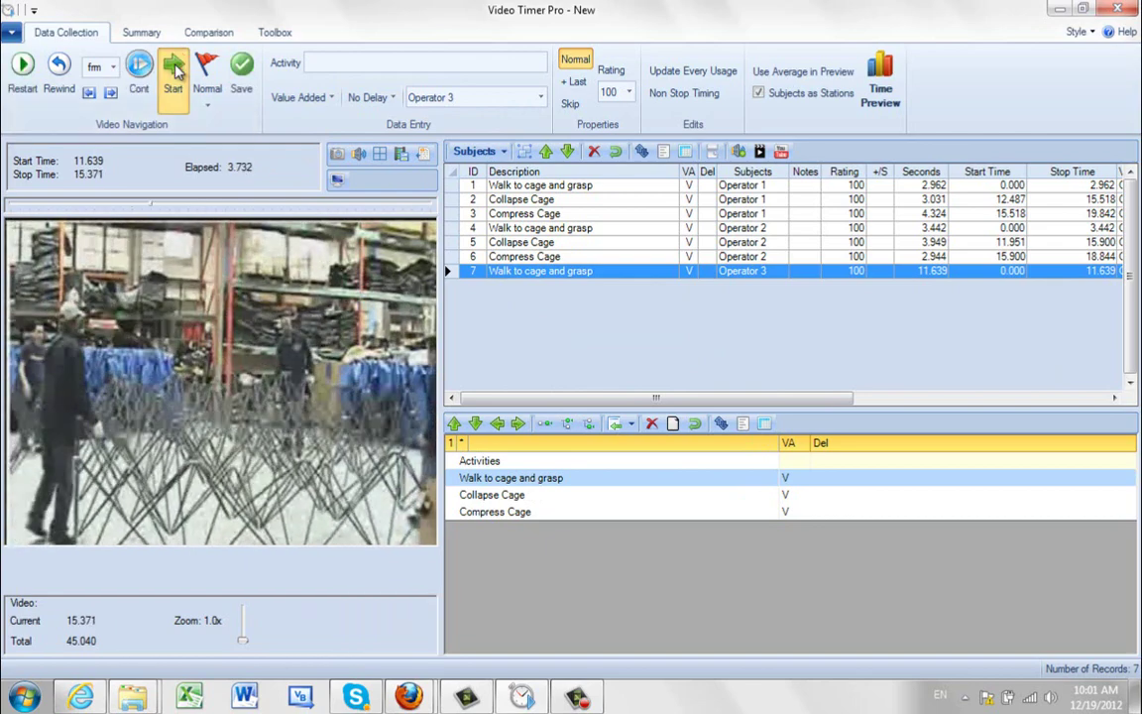
left_click(500, 496)
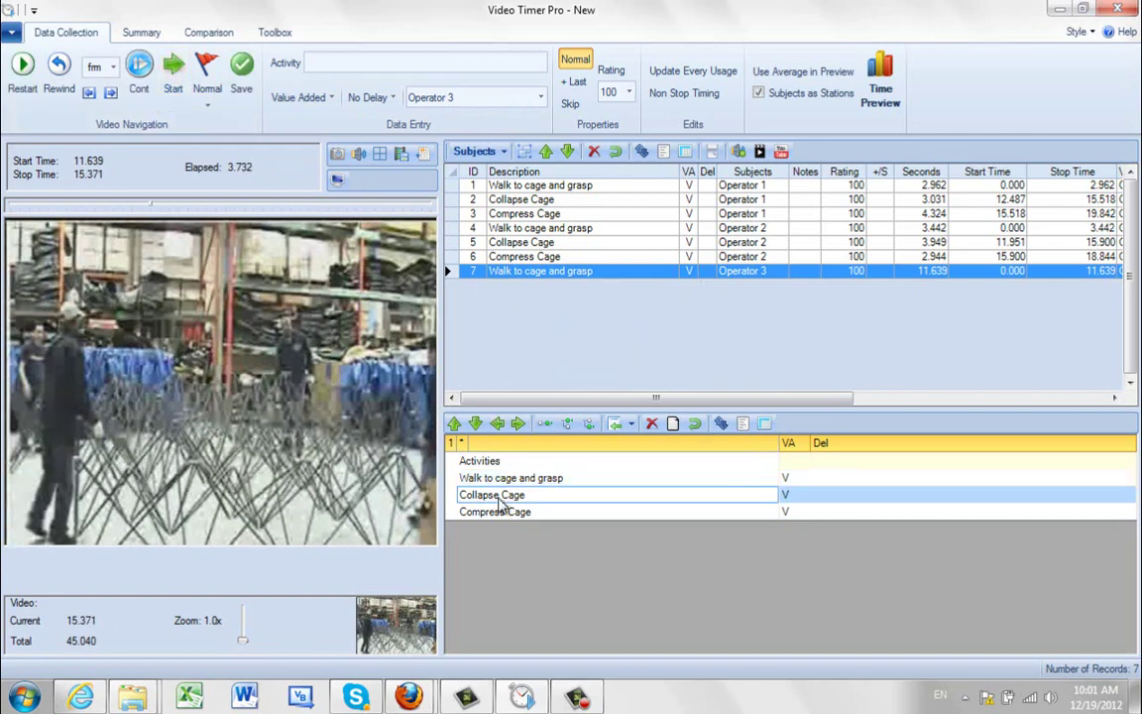
left_click(242, 66)
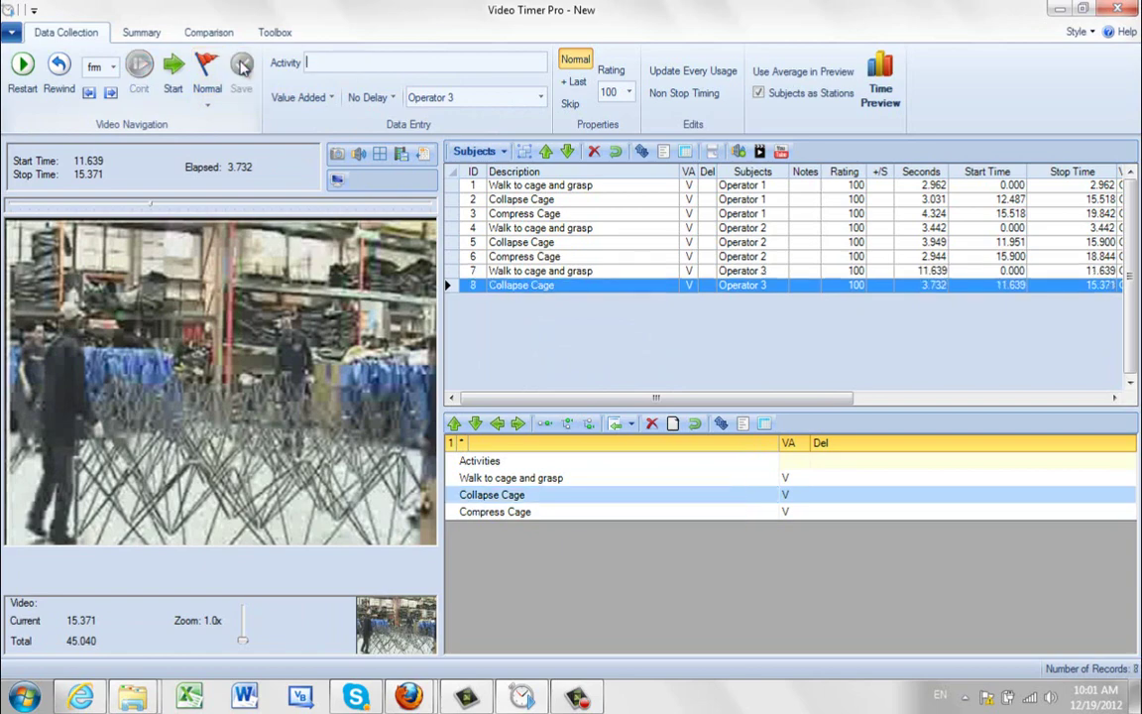
- Record Operator 3's 3.312-second Compress Cage, then rewind the video to the start
left_click(173, 66)
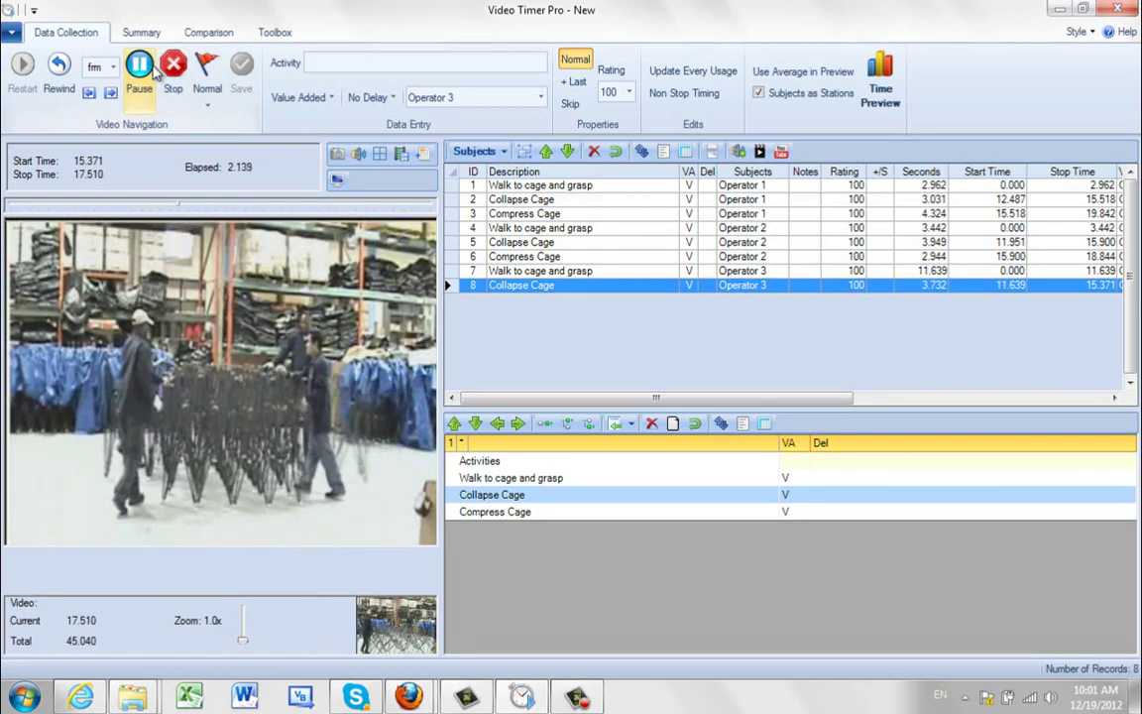
left_click(174, 65)
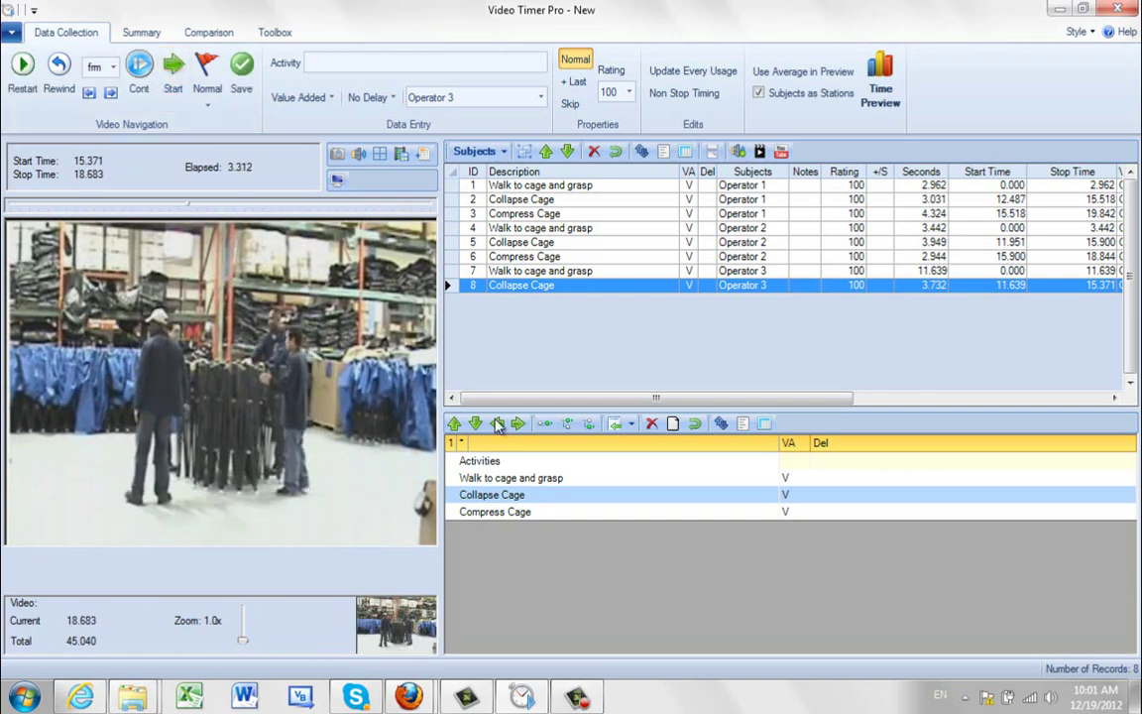
left_click(509, 514)
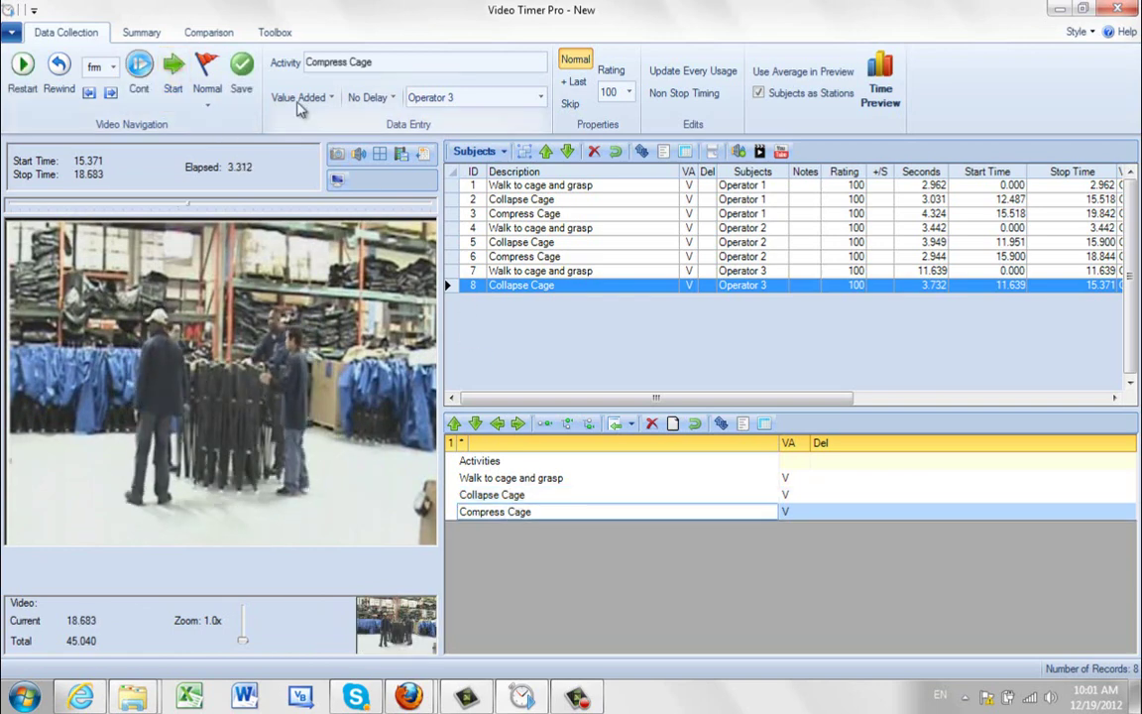
left_click(241, 71)
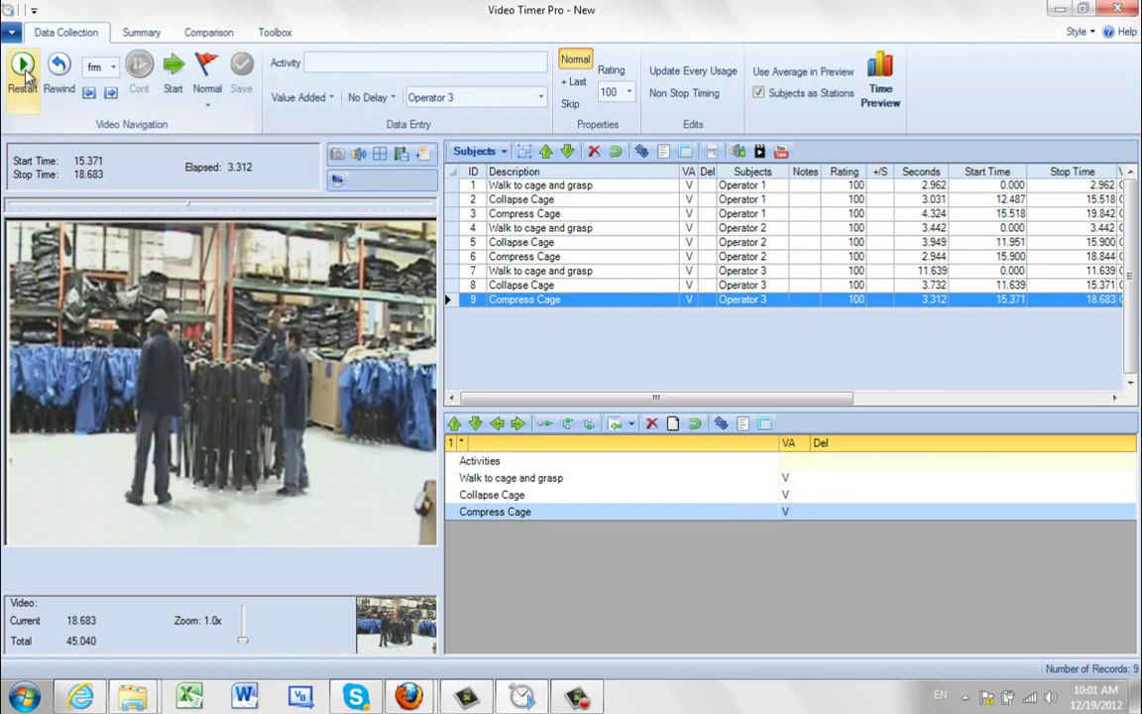
left_click(22, 66)
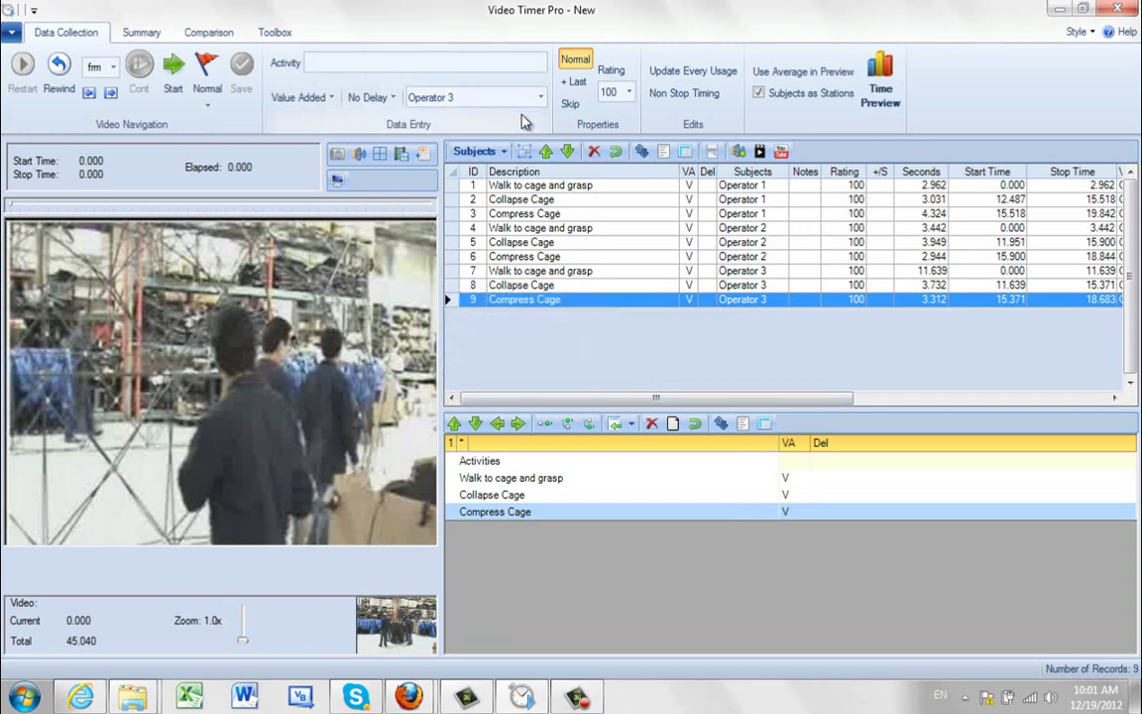
- Switch to Operator 4 and record their 2.586-second 'Walk to cage and grasp'
left_click(542, 97)
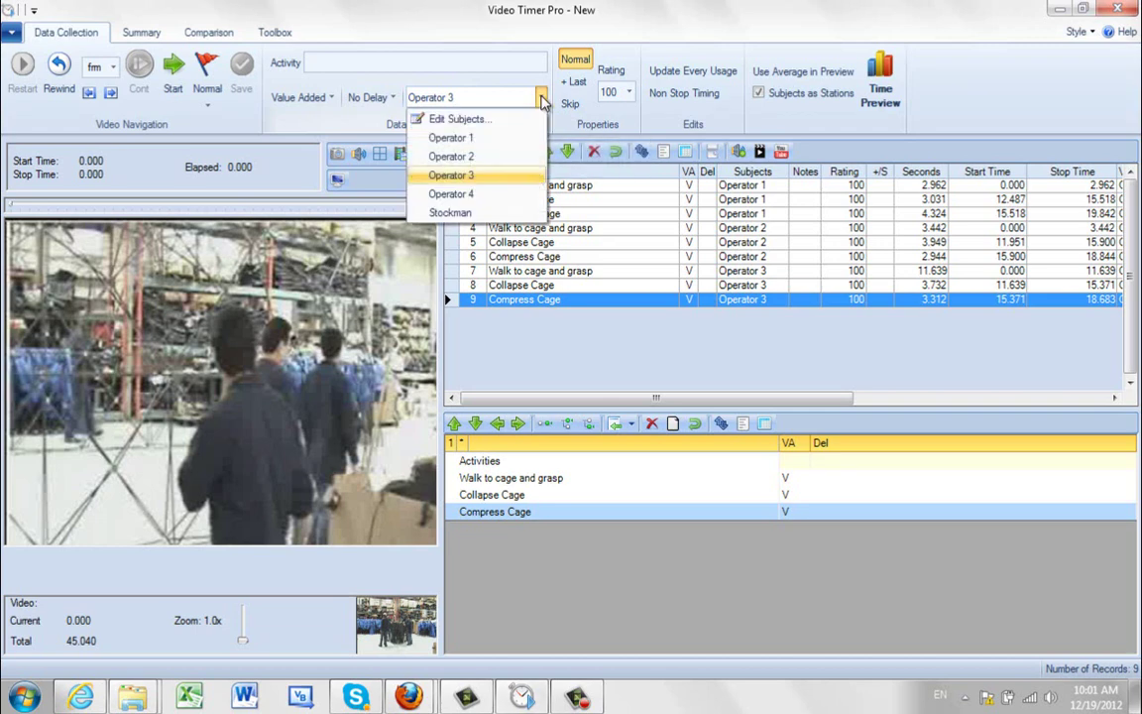
left_click(441, 194)
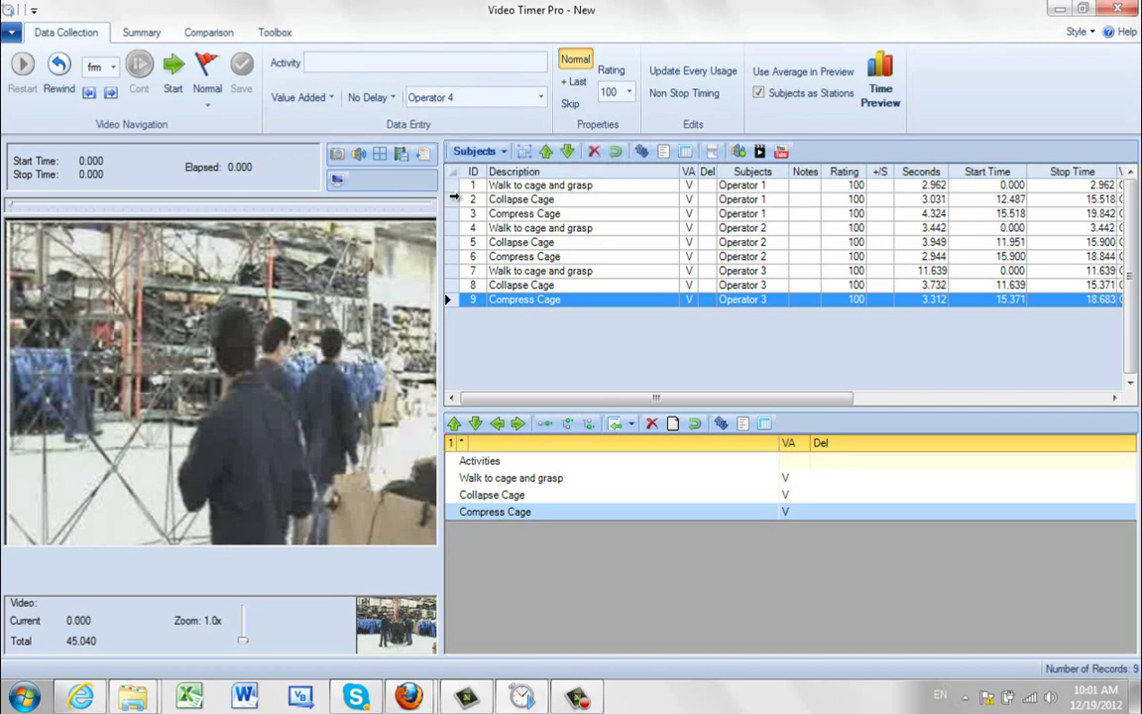
left_click(173, 68)
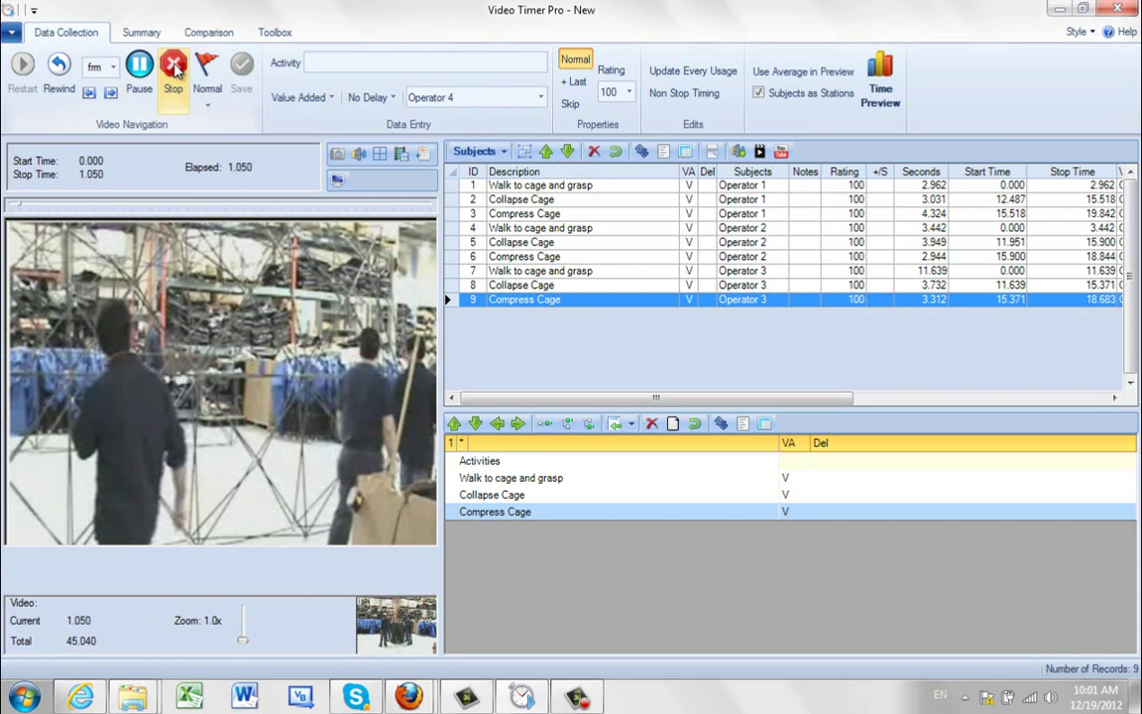
left_click(173, 66)
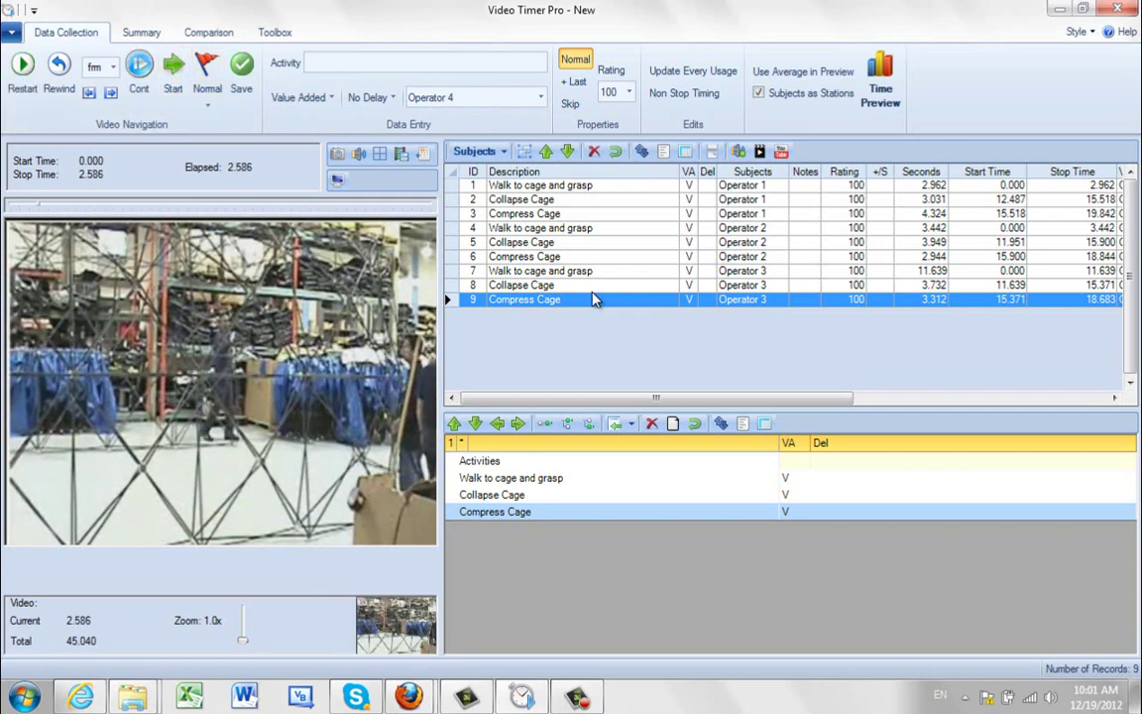
left_click(543, 483)
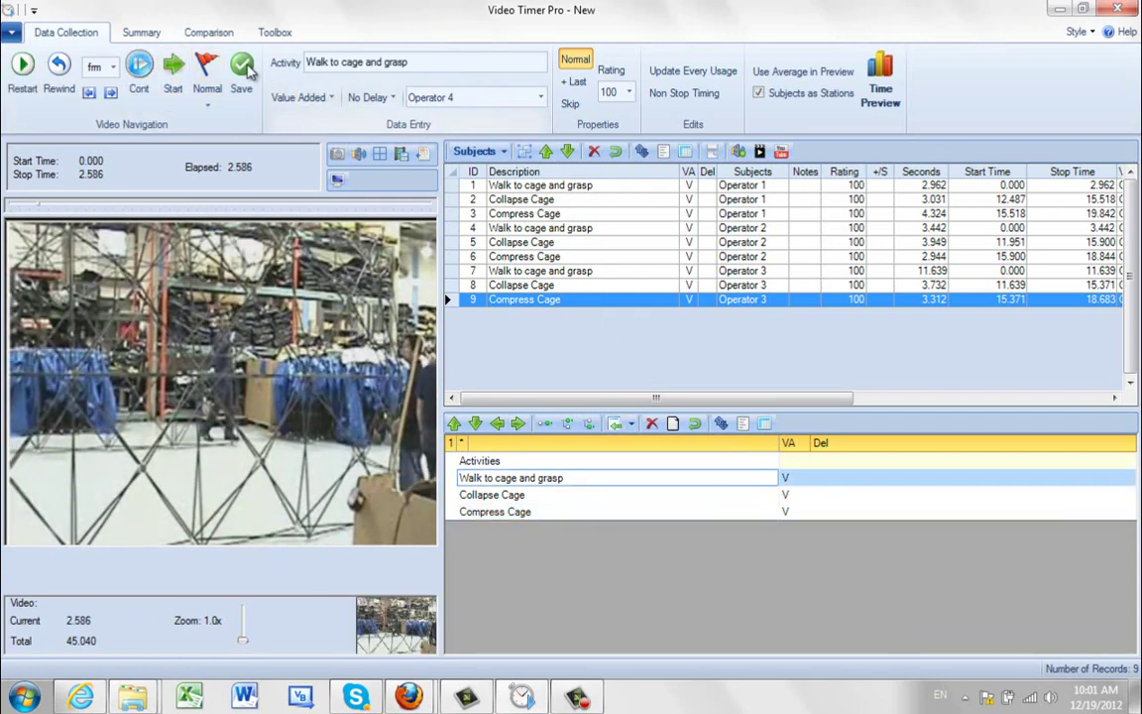
left_click(241, 67)
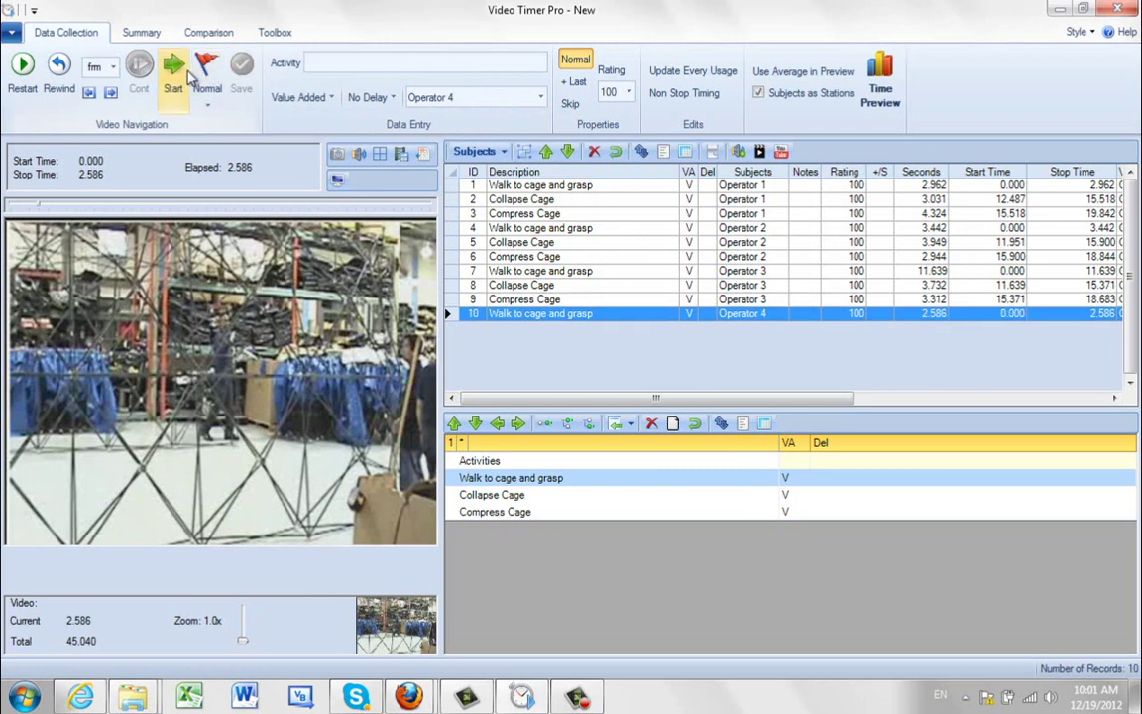
- Record Operator 4's Collapse Cage lasting 3.933 seconds
left_click(179, 77)
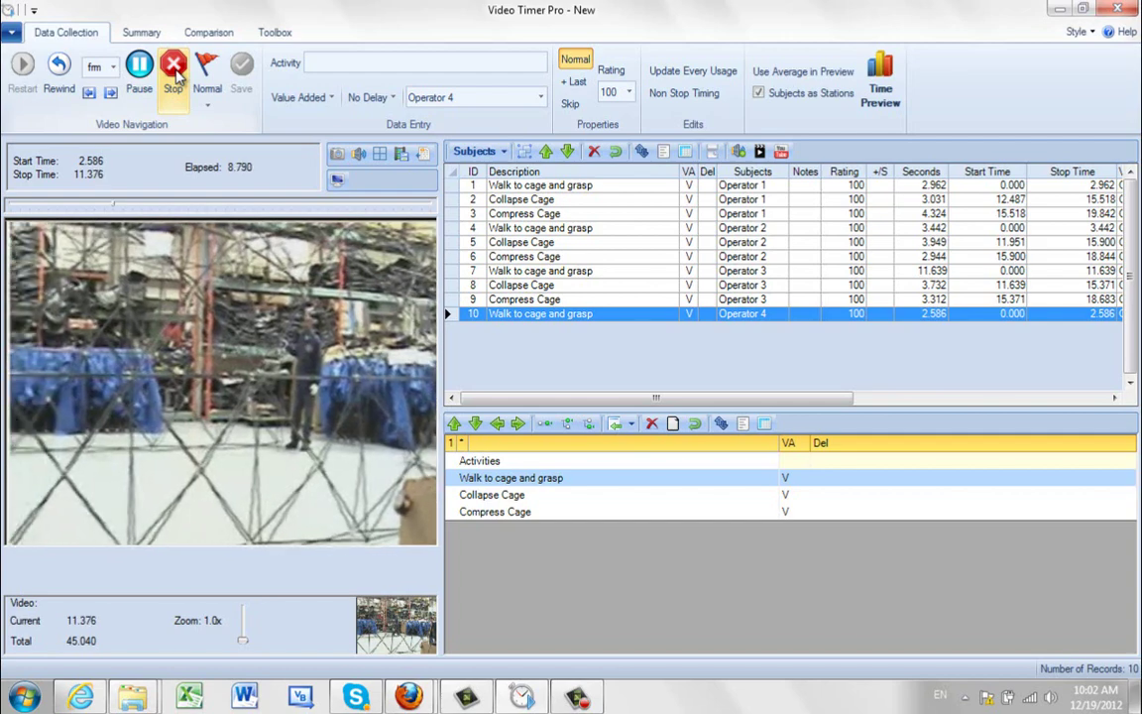
left_click(176, 77)
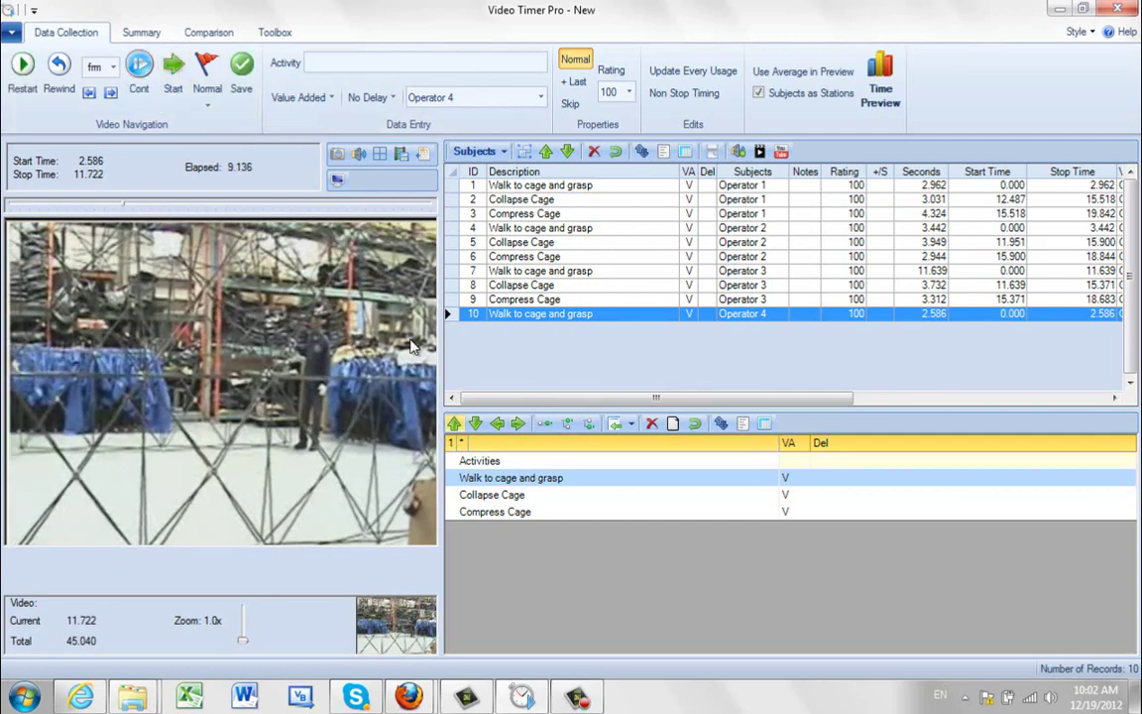
left_click(173, 69)
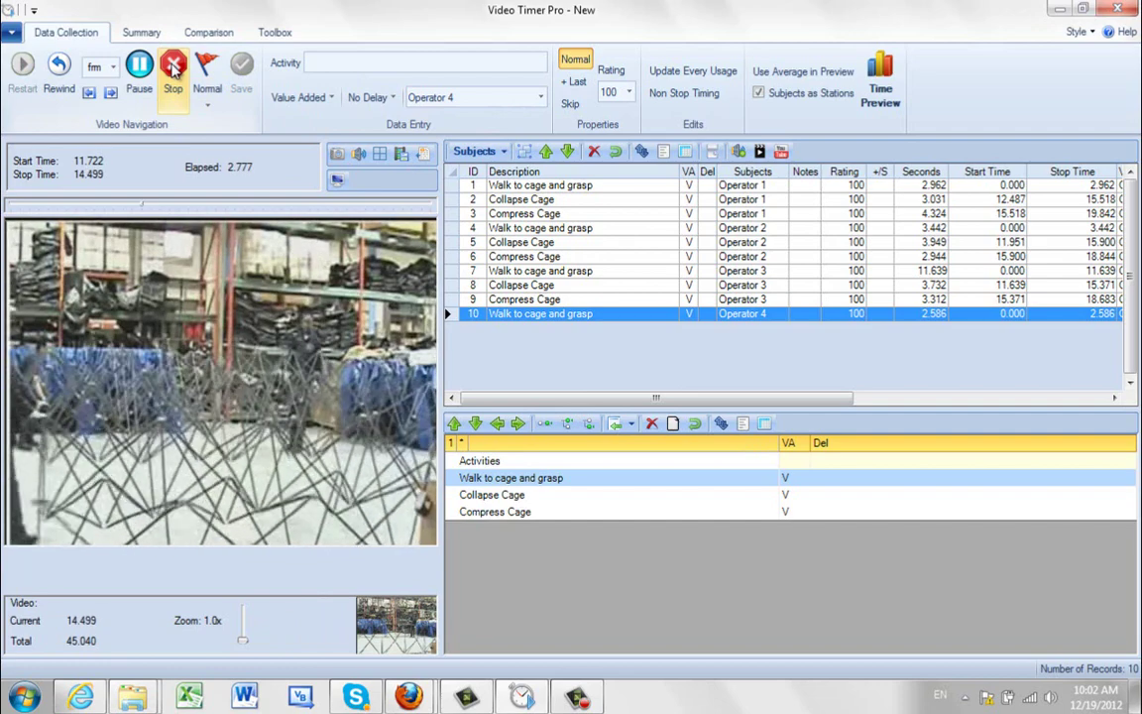
left_click(173, 68)
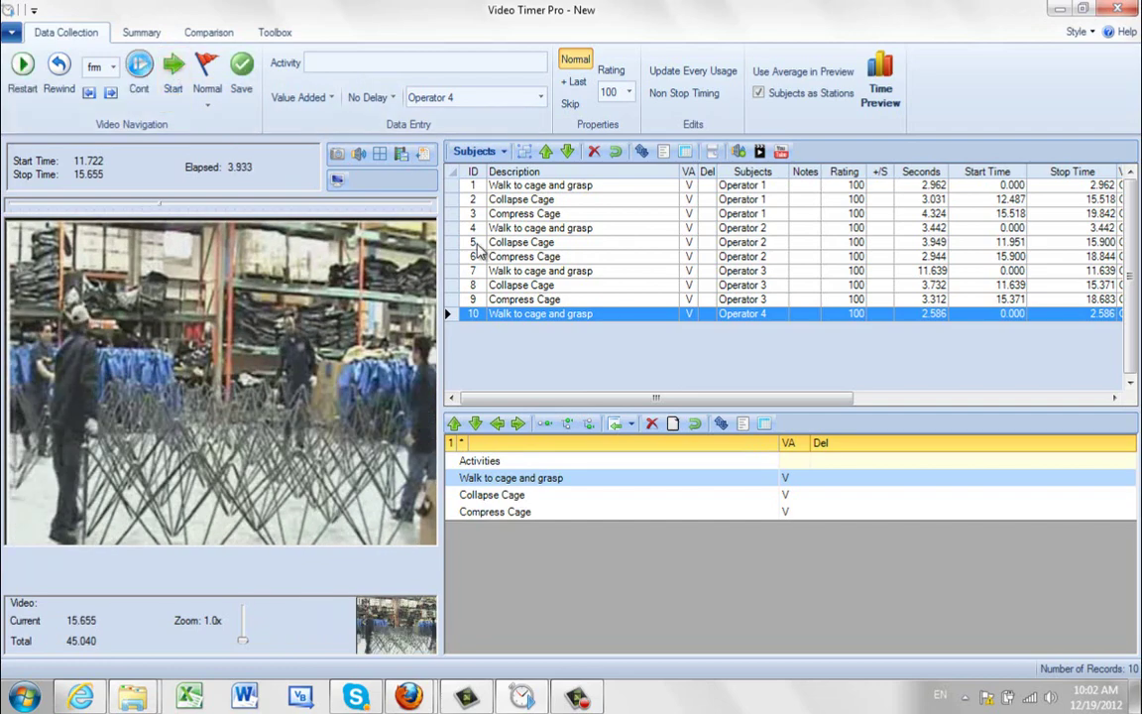
left_click(502, 501)
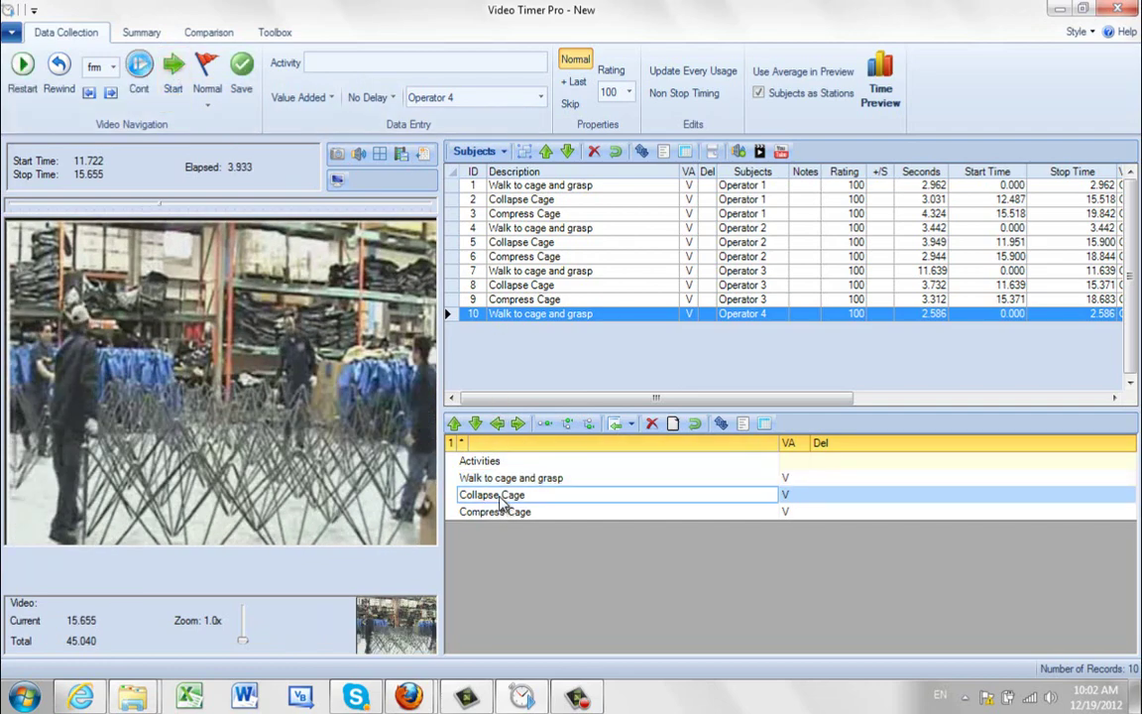
left_click(245, 70)
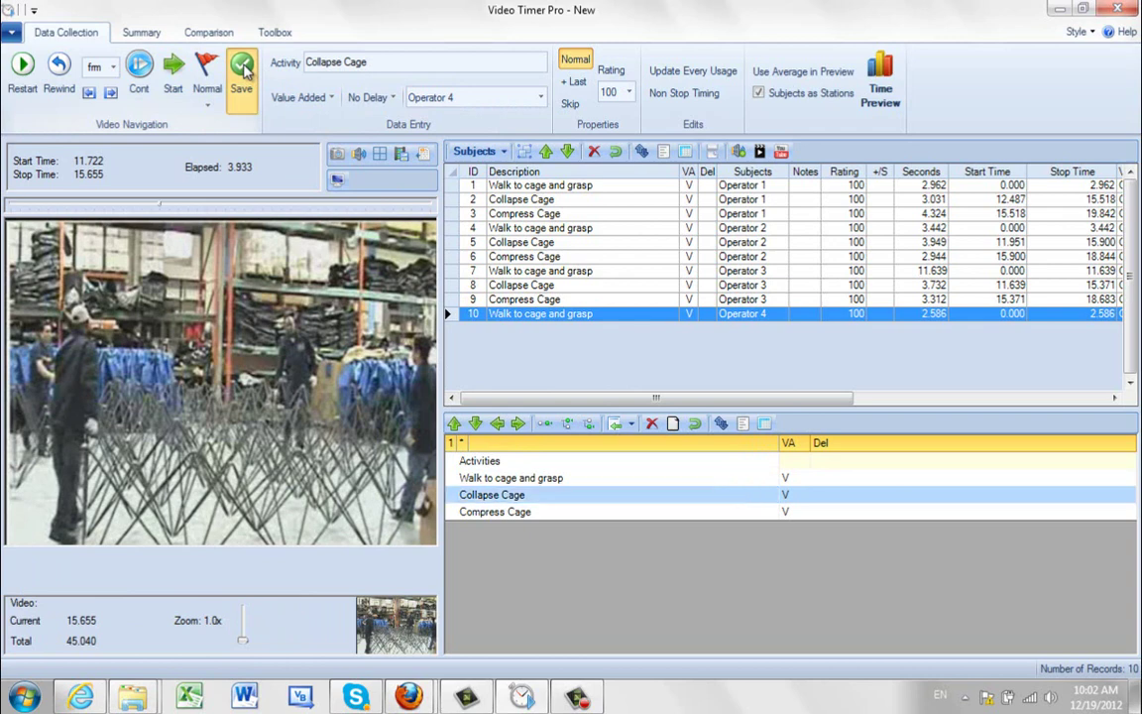
- Record Operator 4's Compress Cage lasting 2.981 seconds
left_click(175, 68)
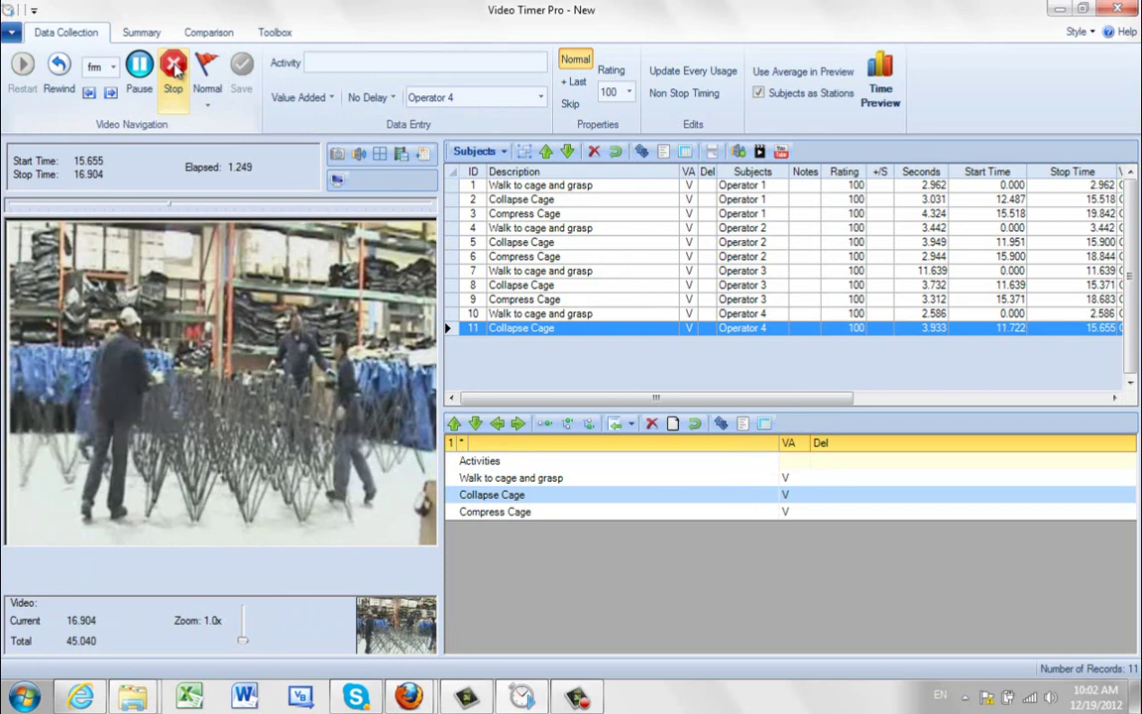
left_click(175, 67)
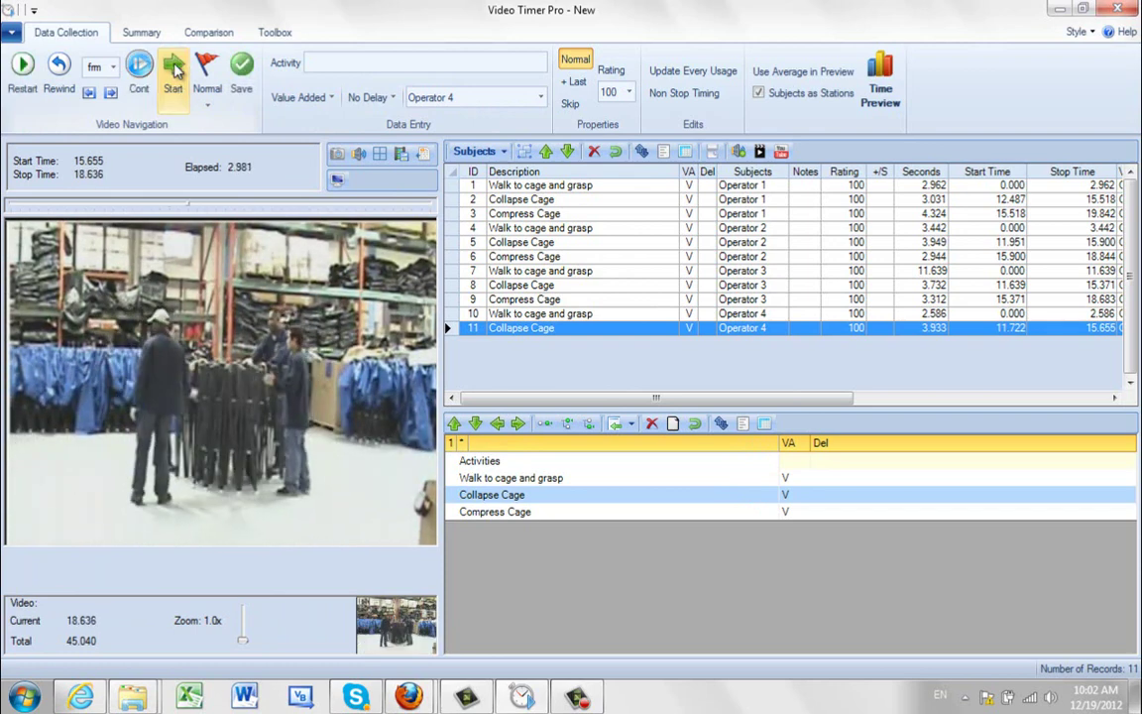
left_click(496, 511)
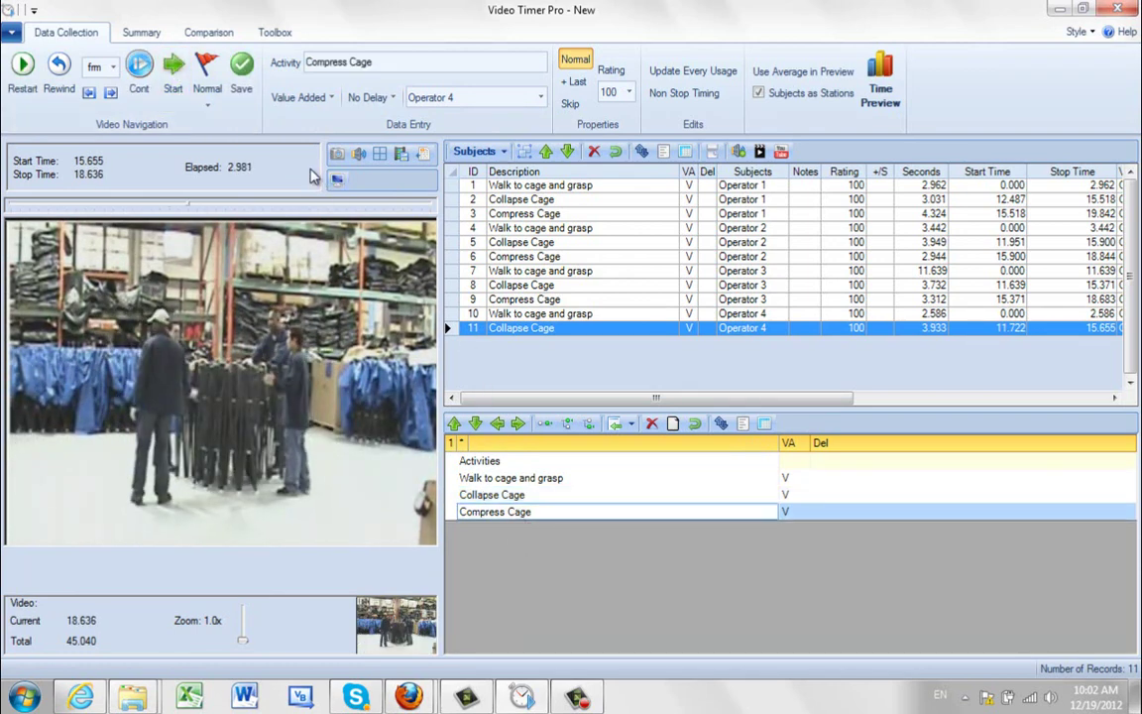
left_click(242, 72)
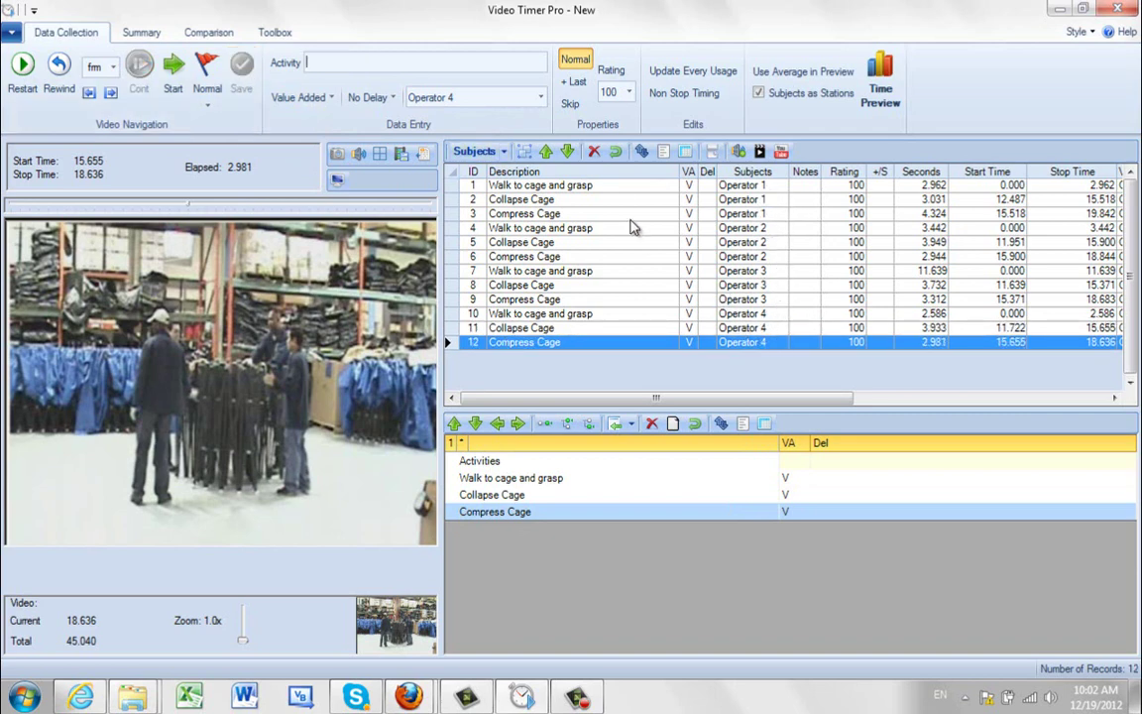
- Switch the subject to Stockman and time the cage move from 21.571 to 29.227 seconds
left_click(541, 97)
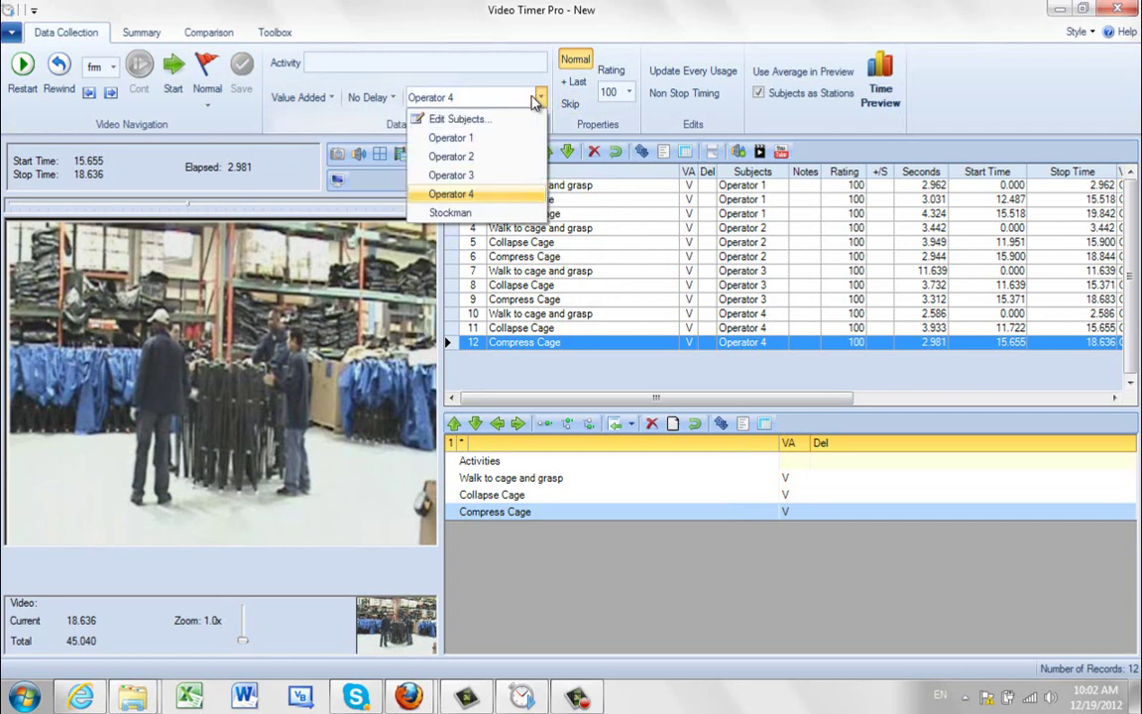
left_click(484, 213)
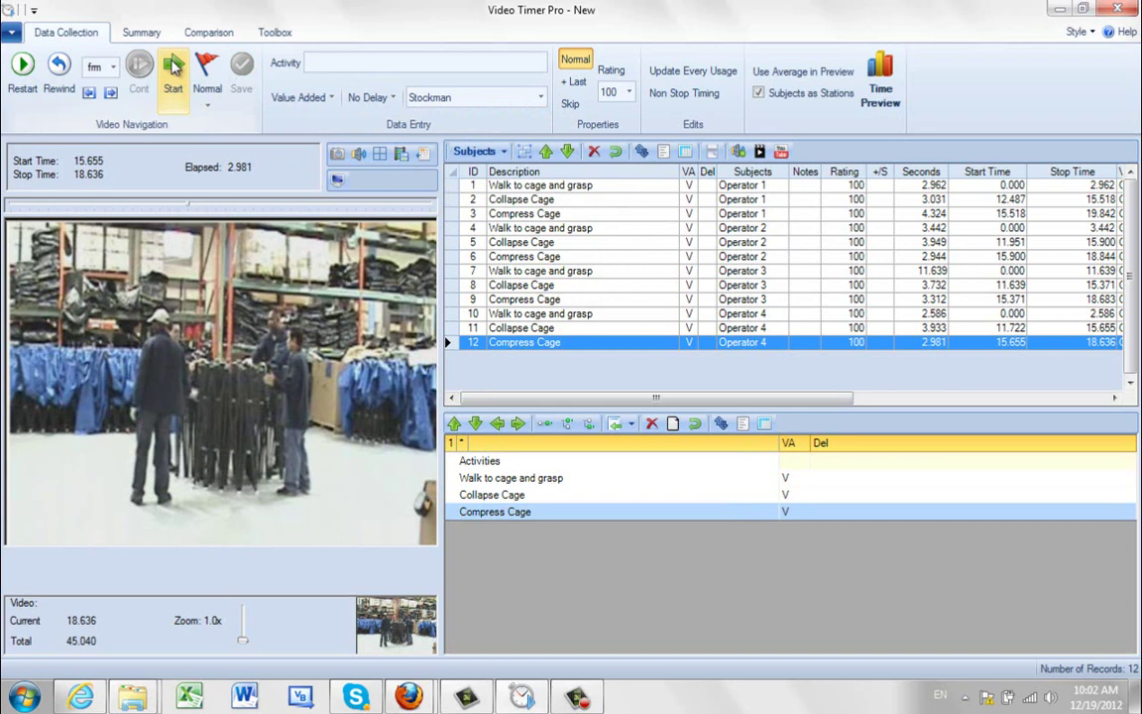
left_click(172, 63)
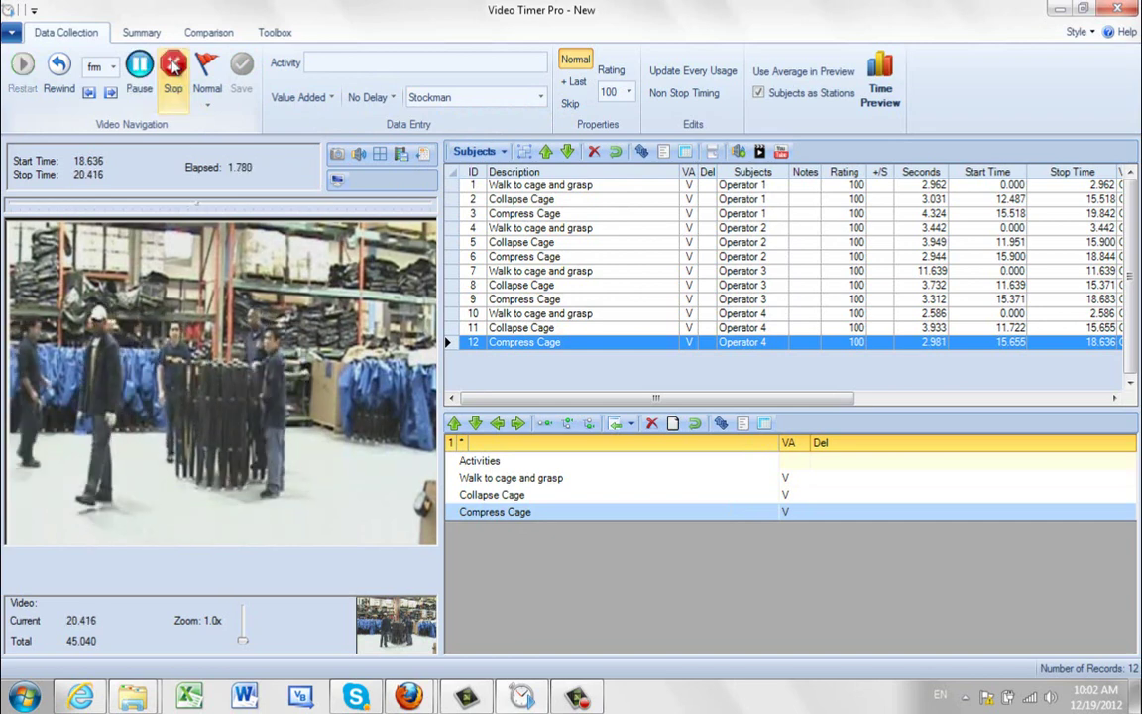
left_click(173, 63)
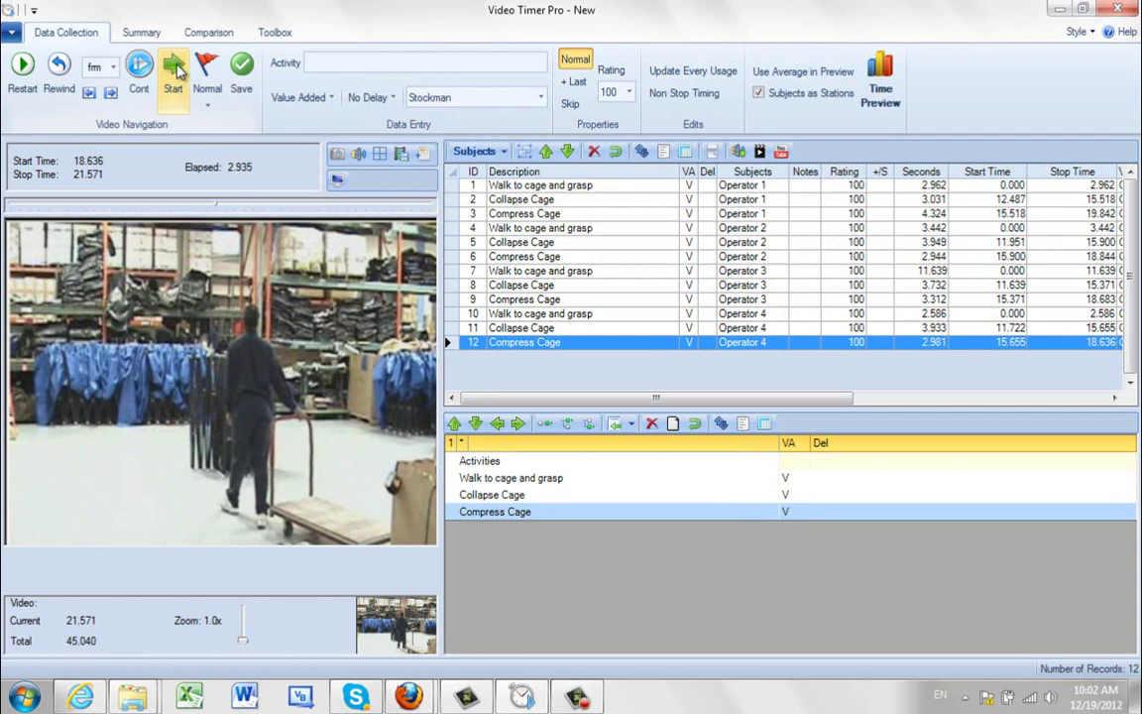
left_click(174, 65)
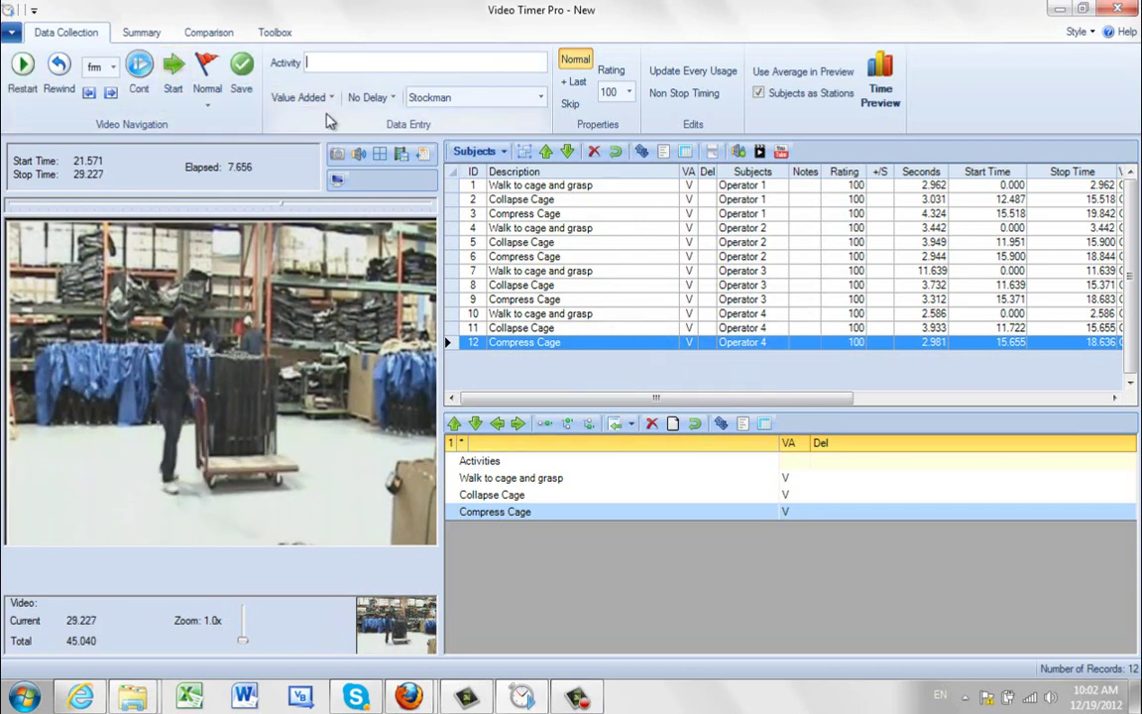
- Enter the activity name 'Cage into area' and leave the classification as Value Added
type("Cage into area")
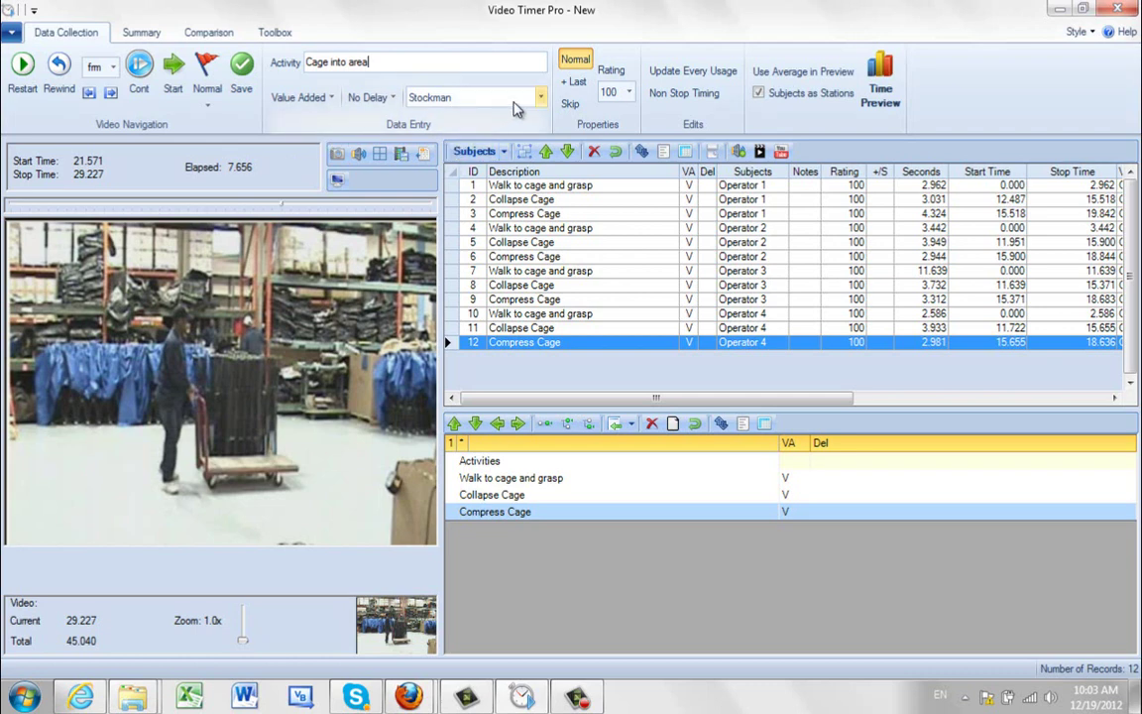
left_click(333, 97)
left_click(333, 97)
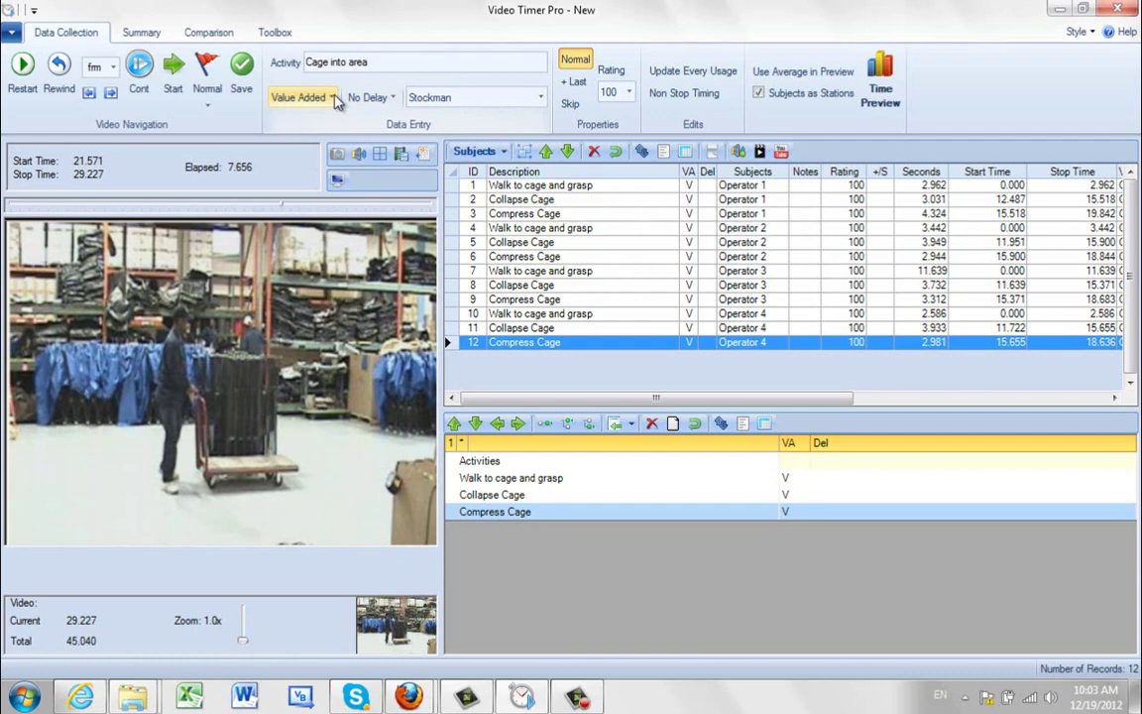